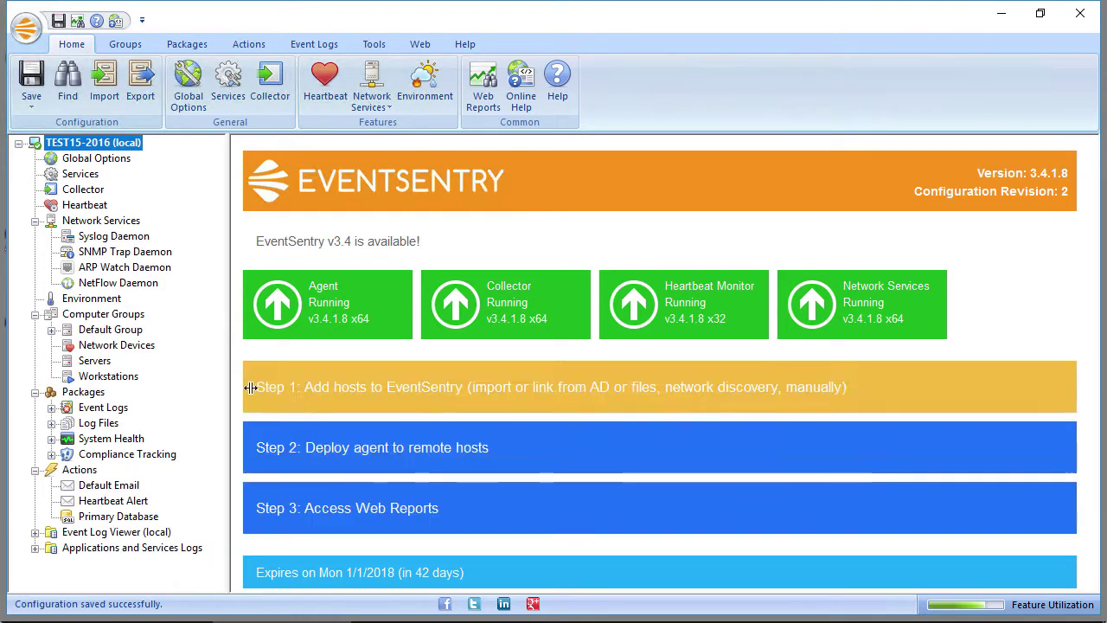
- Start a host import into the Workstations group and look at the Import from File option
{"action": "left_click", "coordinate": [113, 381]}
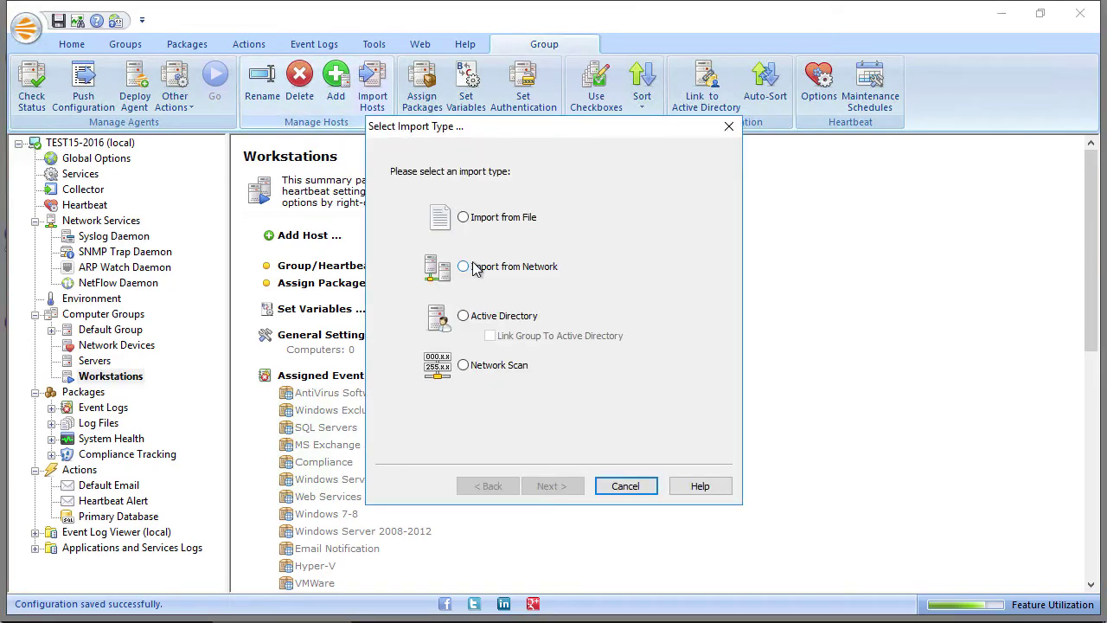
{"action": "double_click", "coordinate": [465, 220]}
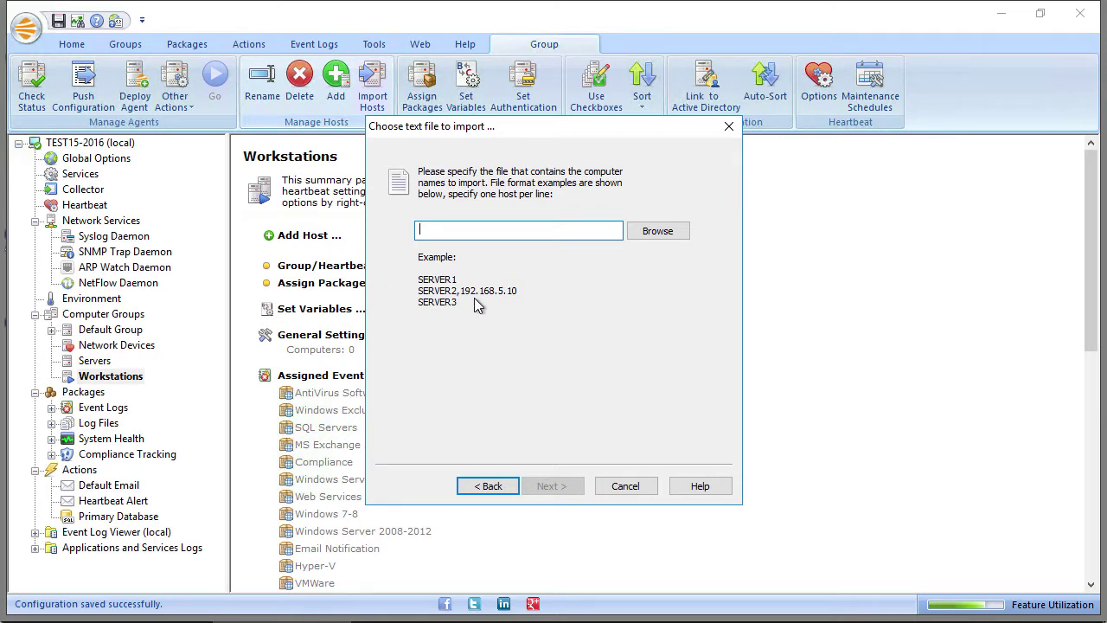
{"action": "left_click", "coordinate": [498, 488]}
- Look at which computers the TESTGROUND domain offers through Import from Network, and return to the import types
{"action": "left_click", "coordinate": [463, 267]}
{"action": "key", "text": "Return"}
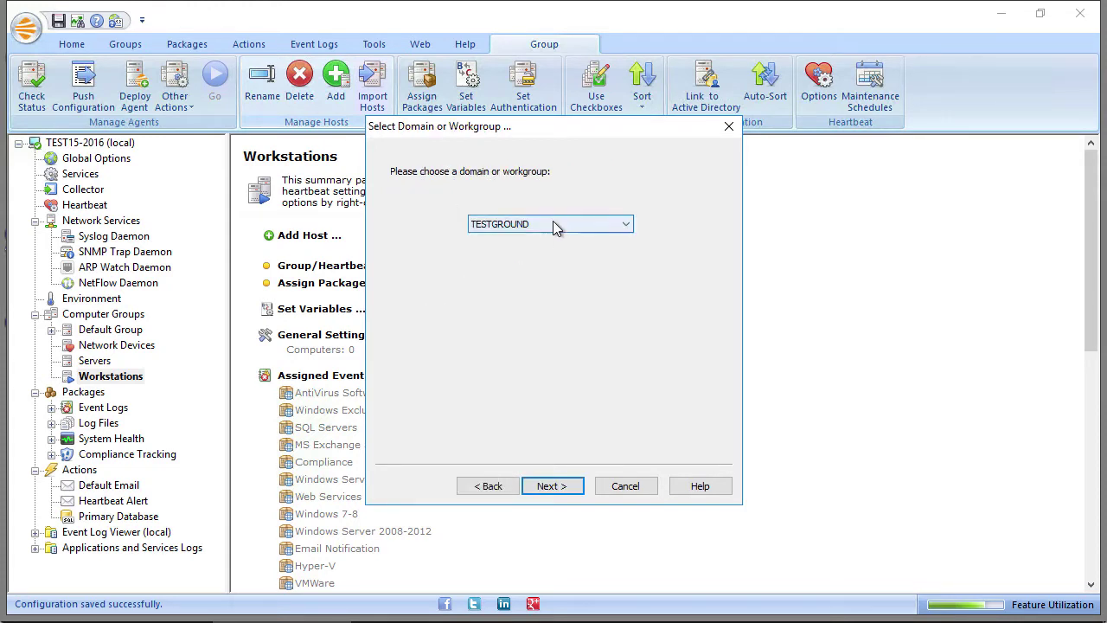
{"action": "left_click", "coordinate": [551, 486]}
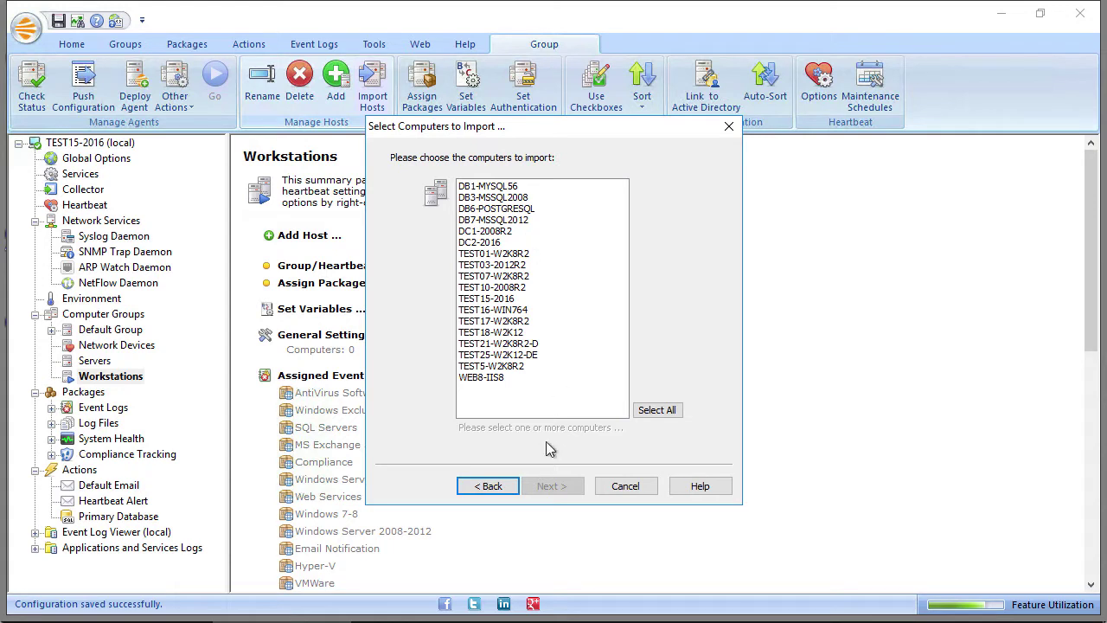
{"action": "left_click", "coordinate": [495, 486]}
{"action": "left_click", "coordinate": [491, 486]}
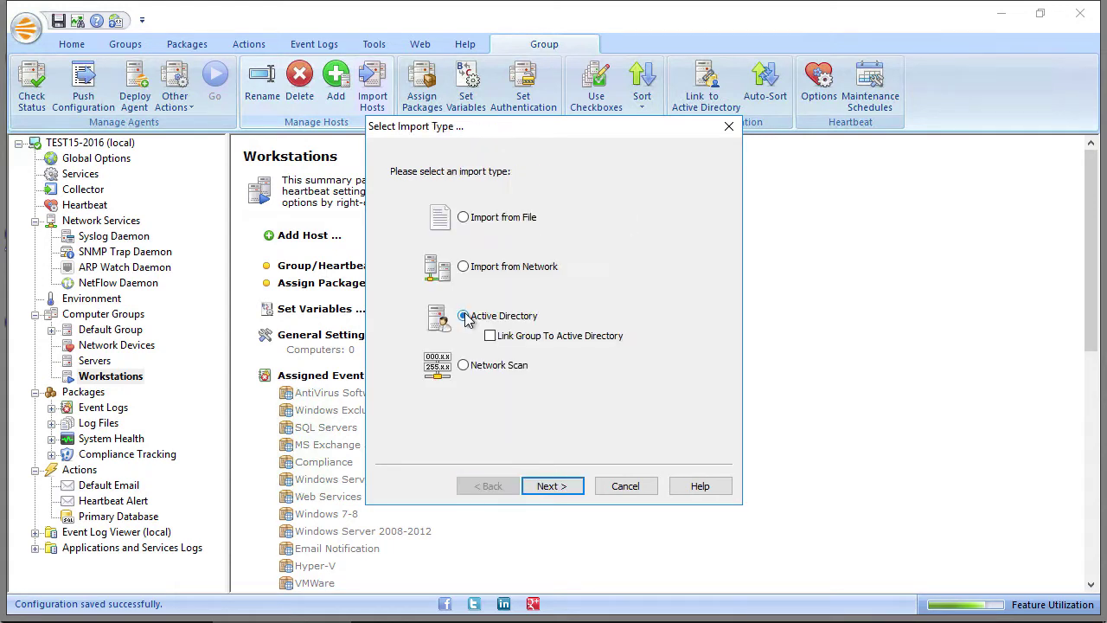
- Browse the Active Directory containers available for import, expanding NETIKUS.NET, Machines and Test Servers
{"action": "left_click", "coordinate": [554, 486]}
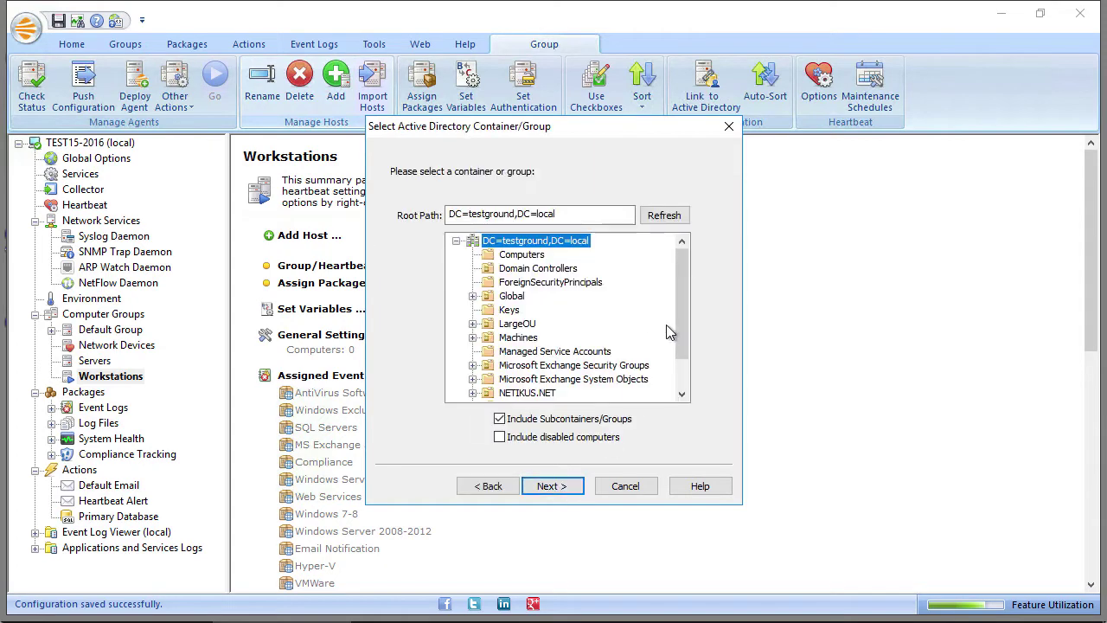
{"action": "left_click_drag", "start_coordinate": [677, 317], "coordinate": [684, 358]}
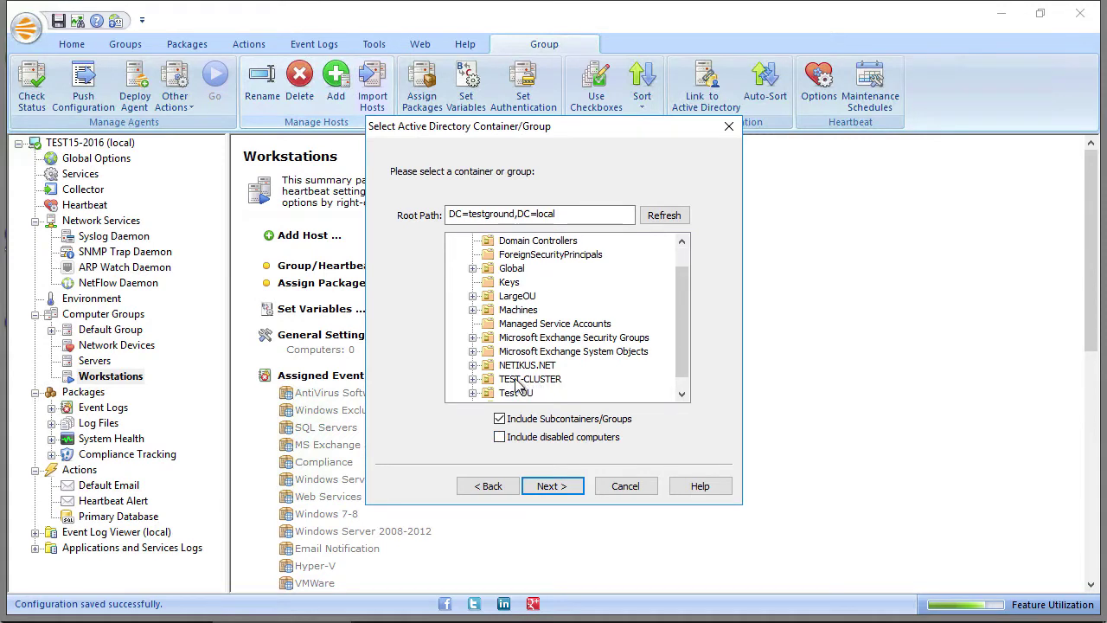
{"action": "left_click", "coordinate": [472, 365]}
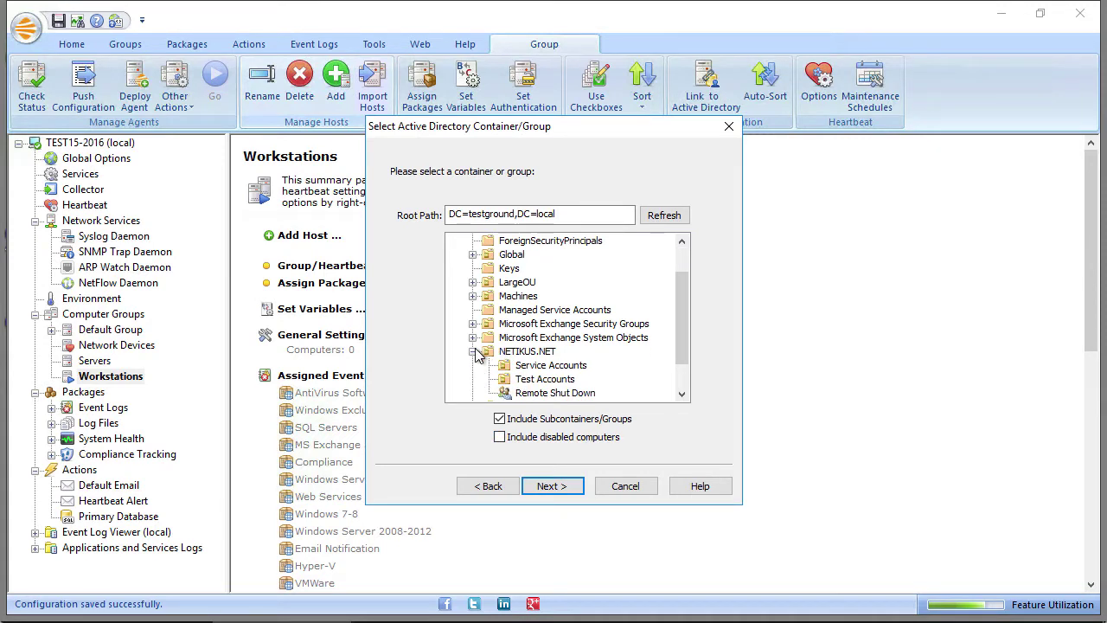
{"action": "left_click", "coordinate": [472, 351]}
{"action": "left_click", "coordinate": [472, 296]}
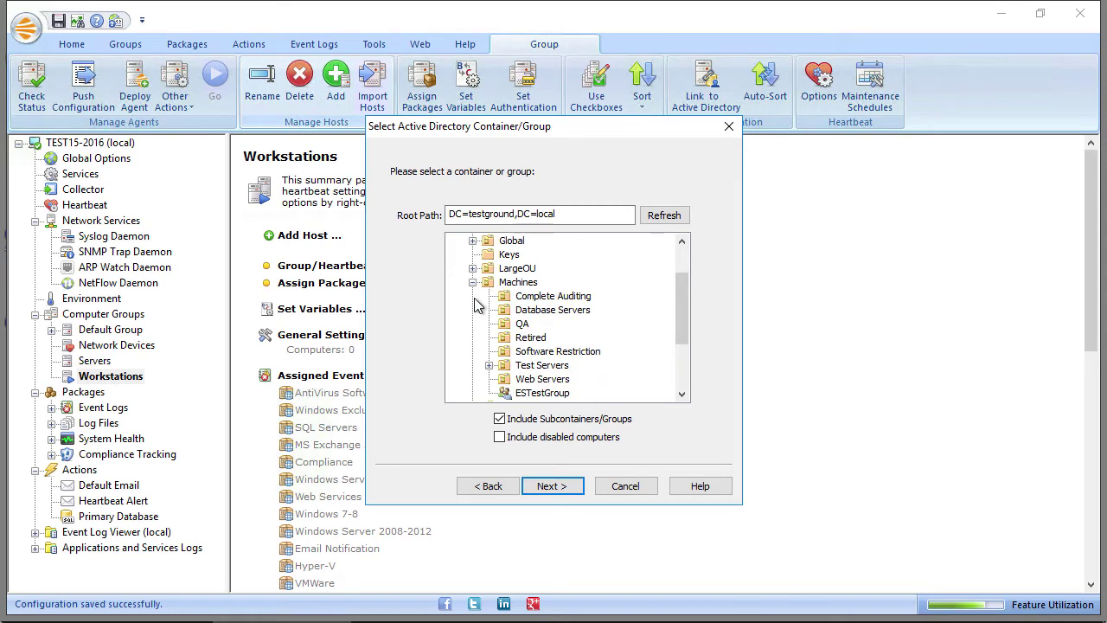
{"action": "left_click", "coordinate": [489, 365]}
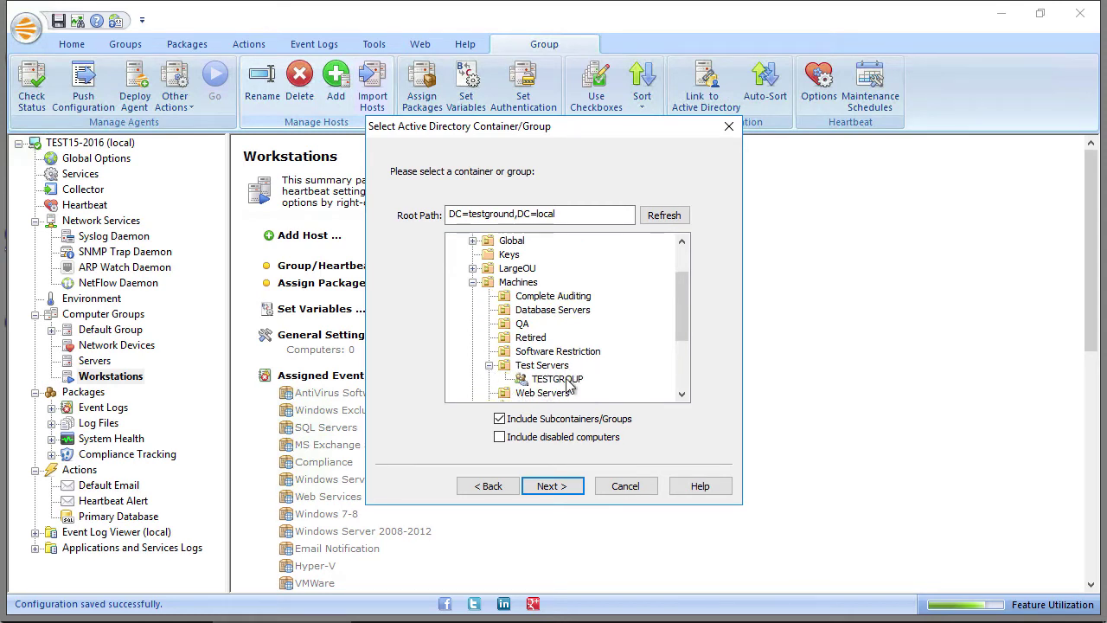
- Go back to the import types and look at the subnet settings of the Network Scan option
{"action": "left_click", "coordinate": [500, 487]}
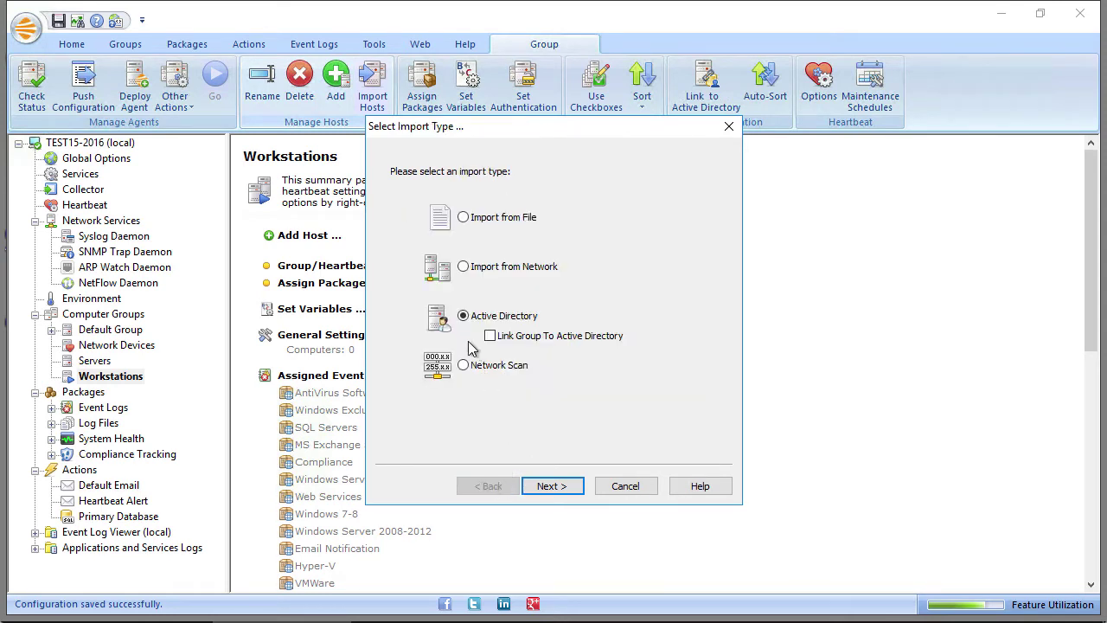
{"action": "double_click", "coordinate": [467, 367]}
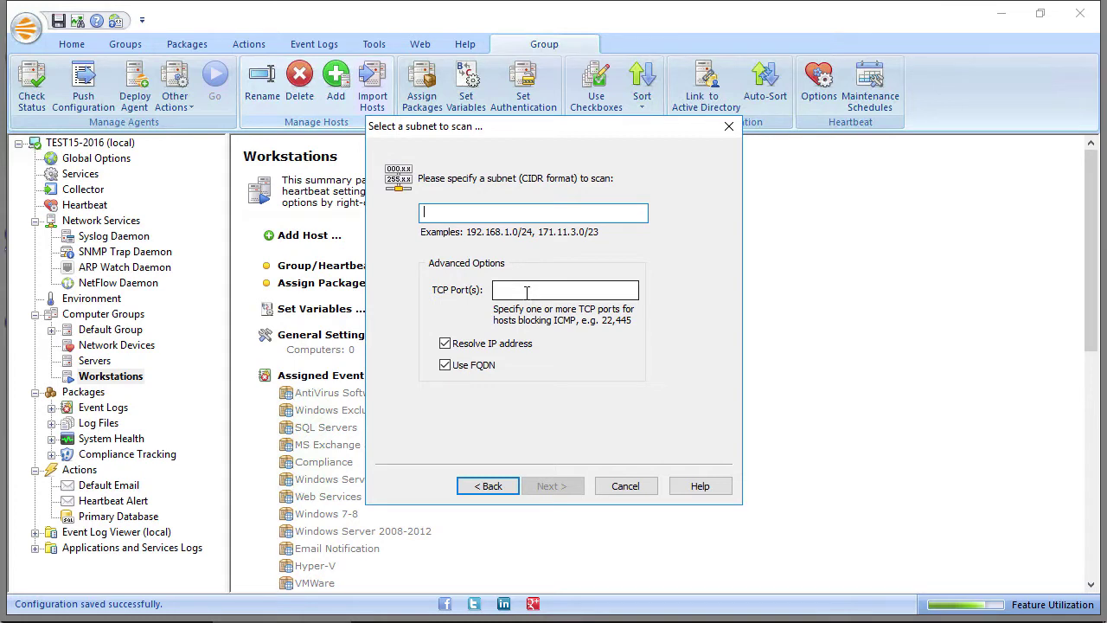
{"action": "left_click", "coordinate": [499, 490]}
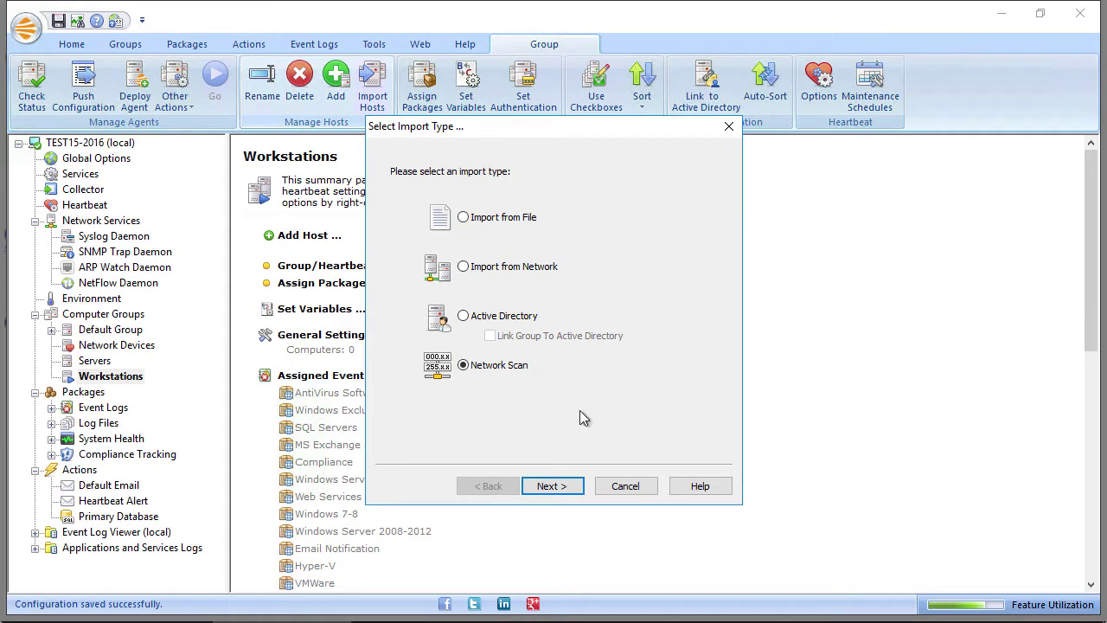
- Import the computer TEST16-WIN764 from the TESTGROUND domain into the Workstations group using Import from Network
{"action": "double_click", "coordinate": [463, 267]}
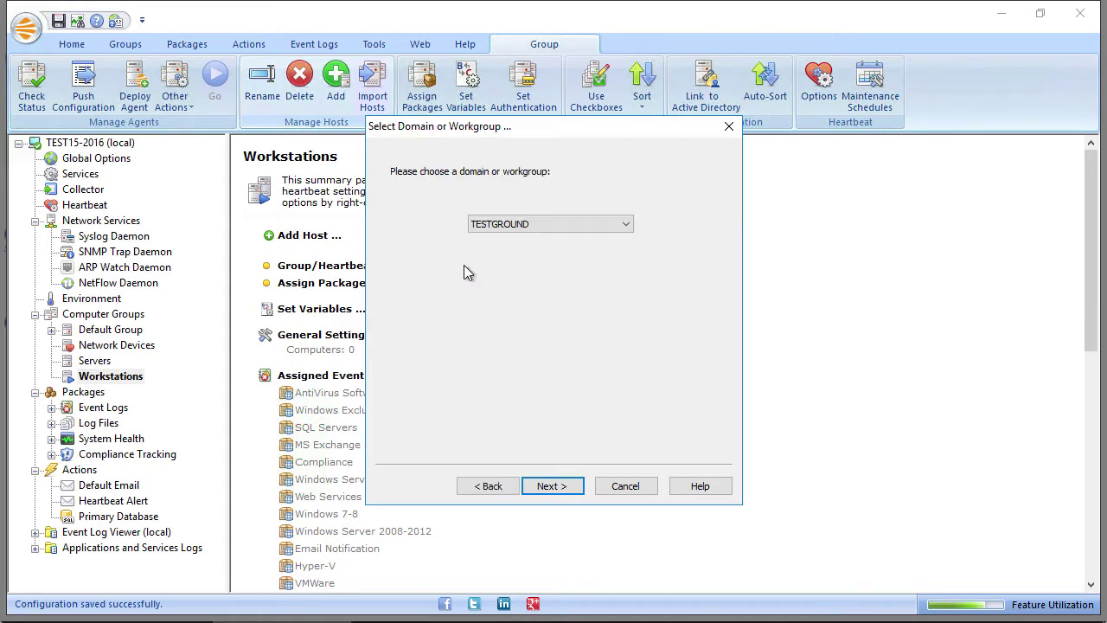
{"action": "left_click", "coordinate": [549, 487]}
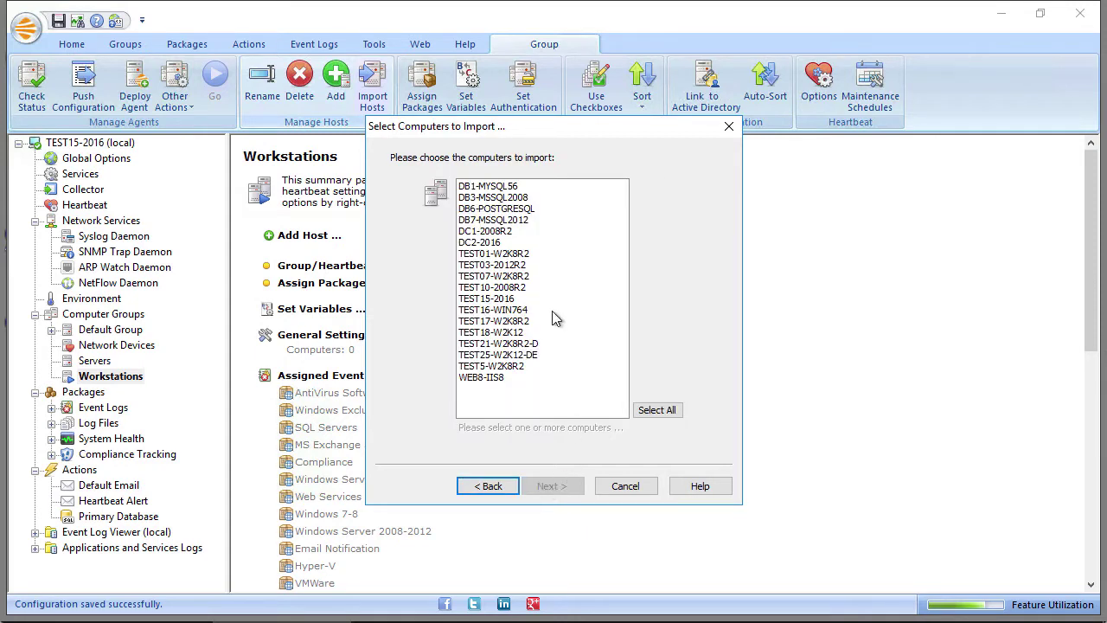
{"action": "left_click", "coordinate": [504, 311]}
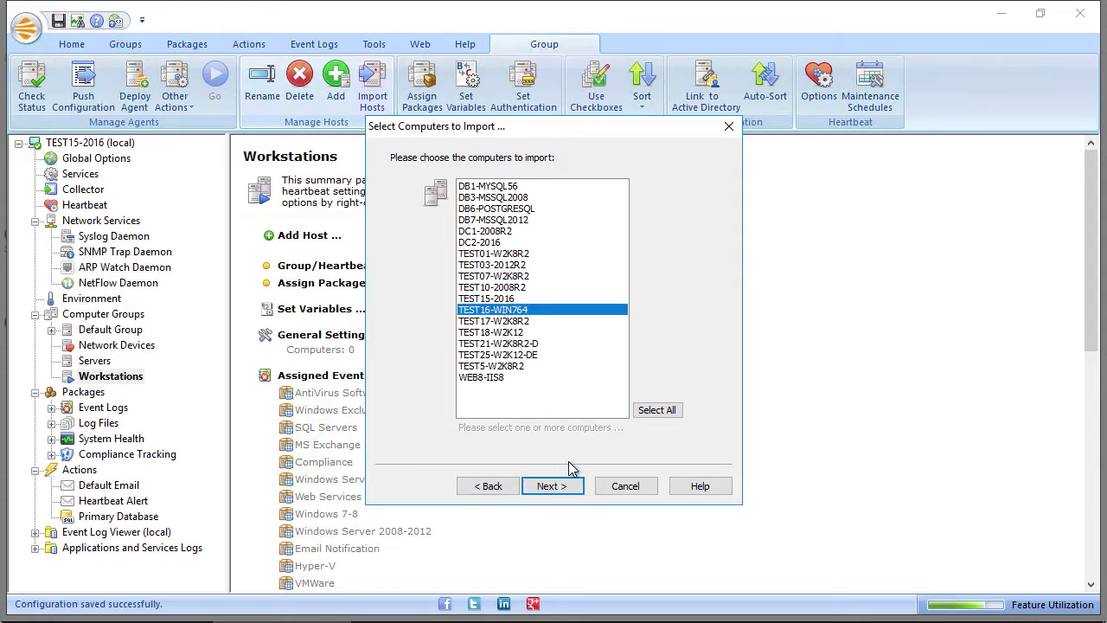
{"action": "left_click", "coordinate": [563, 488]}
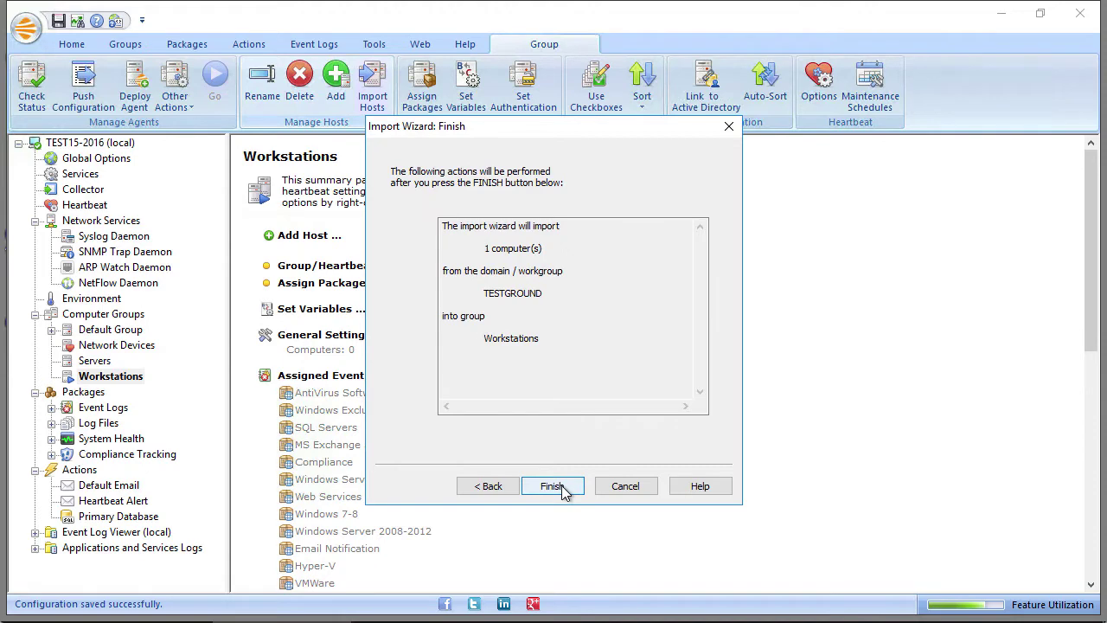
{"action": "left_click", "coordinate": [563, 487]}
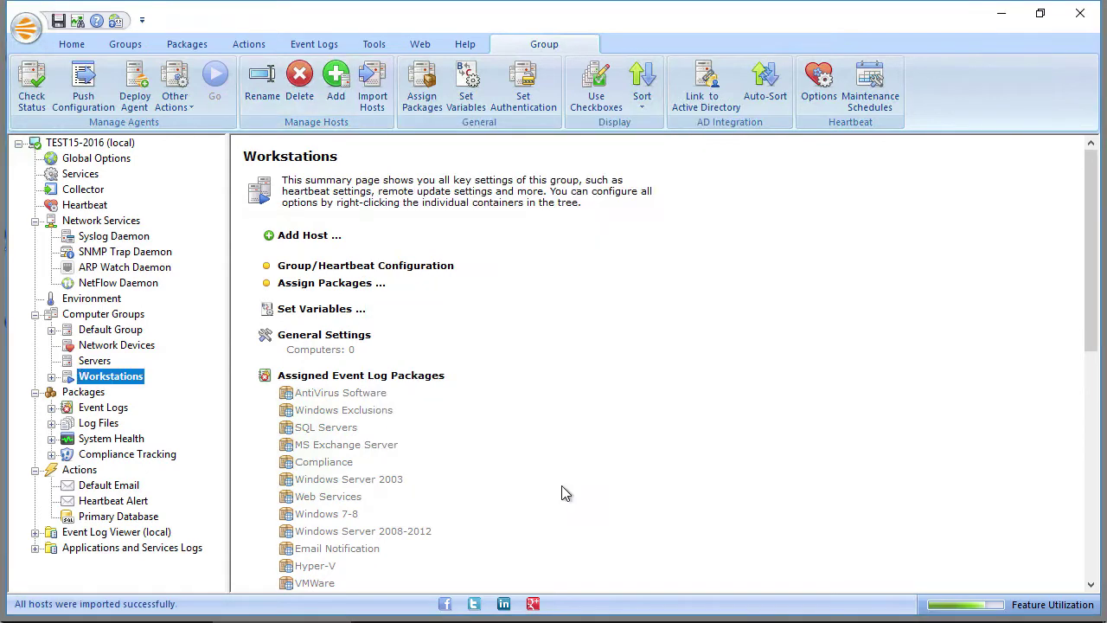
- Expand the Workstations group and run an agent status check on TEST16-WIN764
{"action": "left_click", "coordinate": [52, 377]}
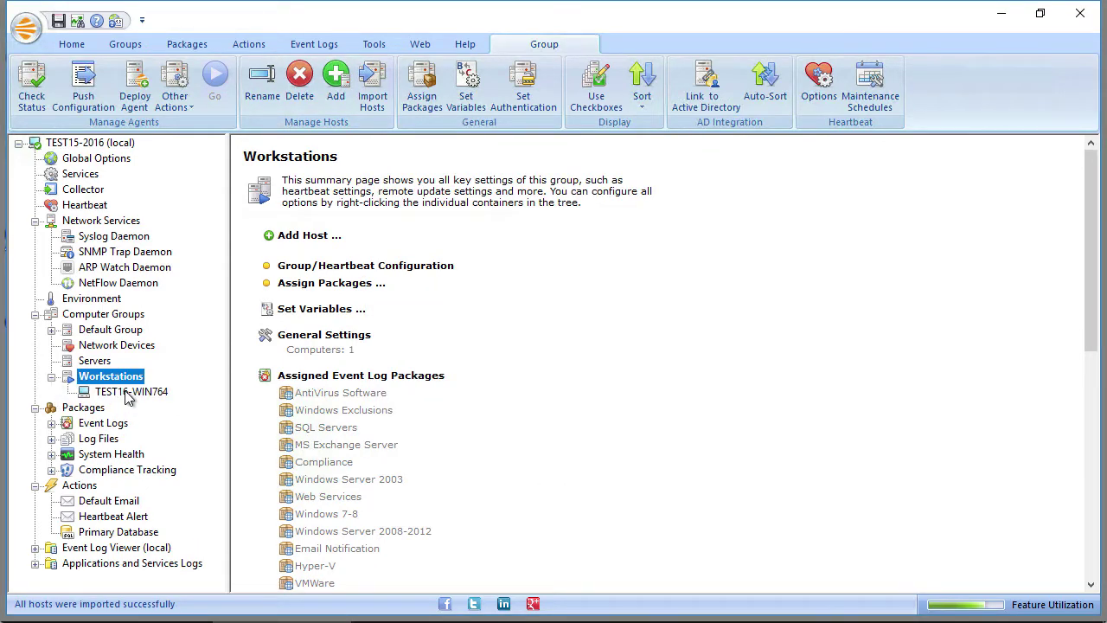
{"action": "left_click", "coordinate": [31, 95]}
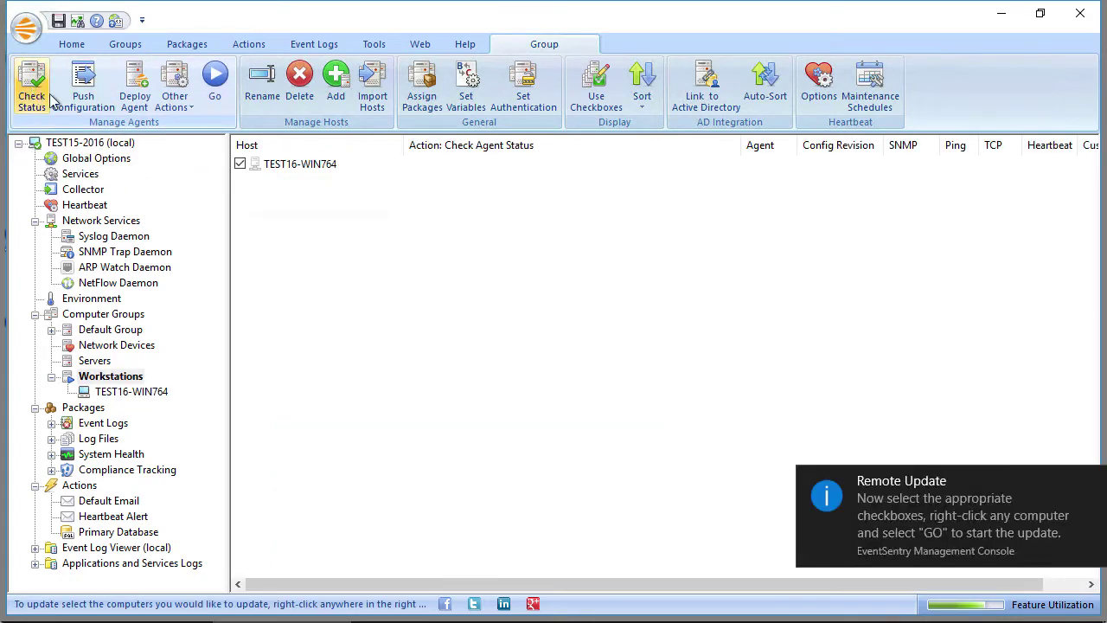
{"action": "left_click", "coordinate": [215, 83]}
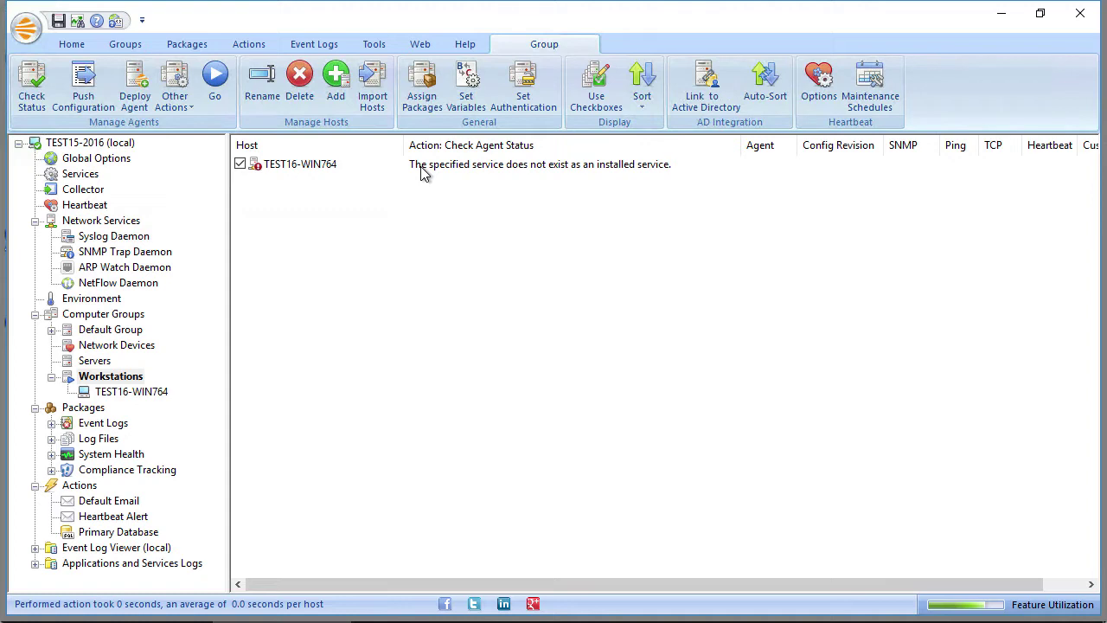
- Deploy the agent to TEST16-WIN764 and return to the overview page of TEST15-2016 (local)
{"action": "left_click", "coordinate": [135, 84]}
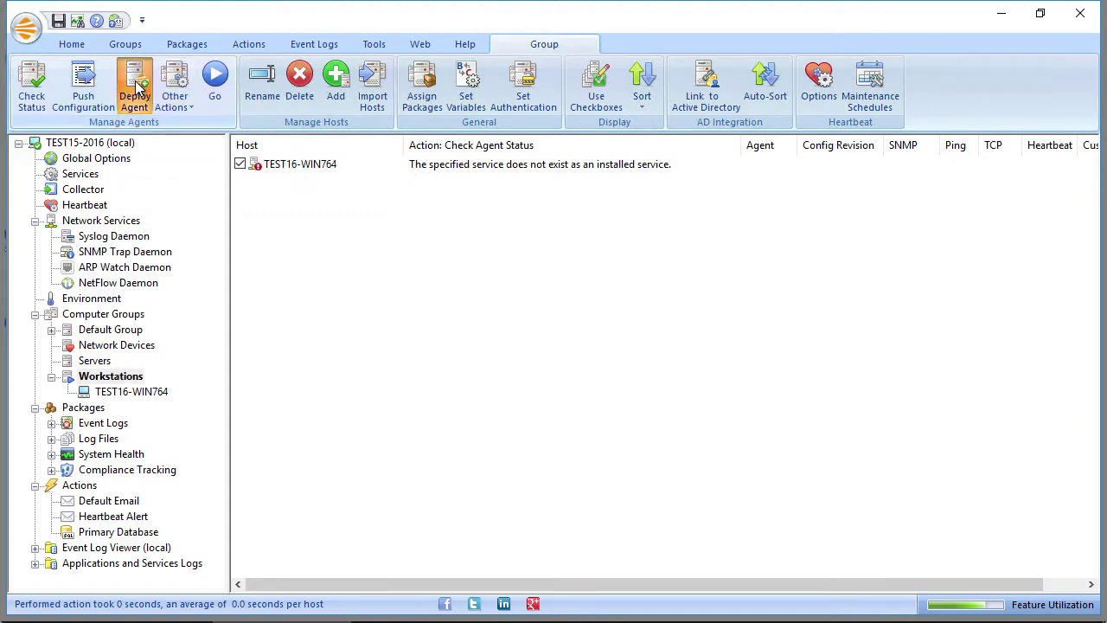
{"action": "left_click", "coordinate": [215, 84]}
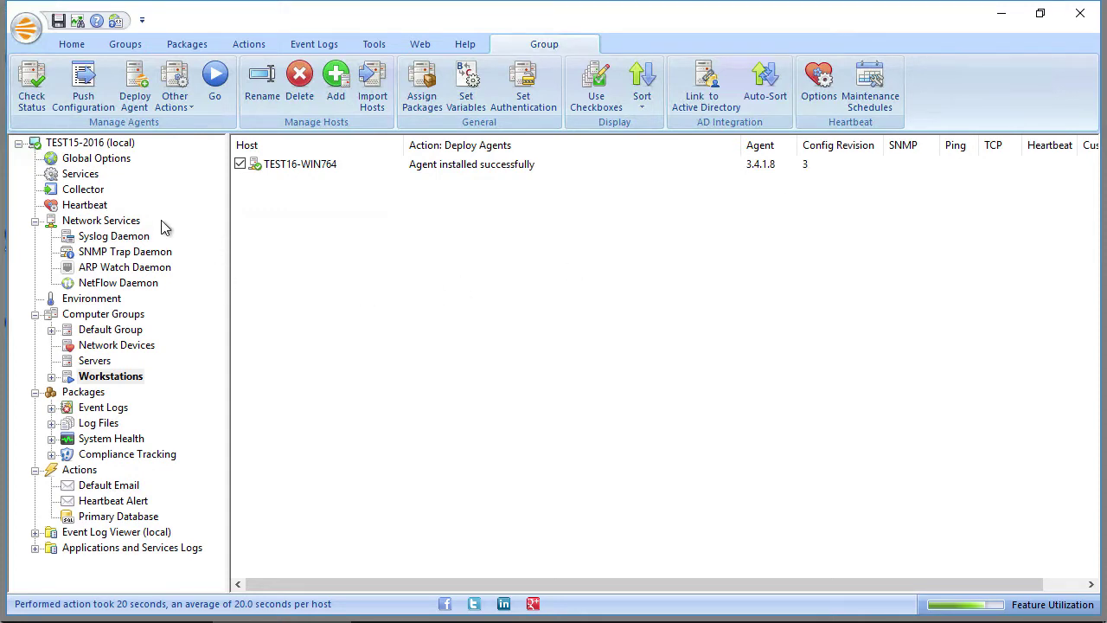
{"action": "left_click", "coordinate": [84, 144]}
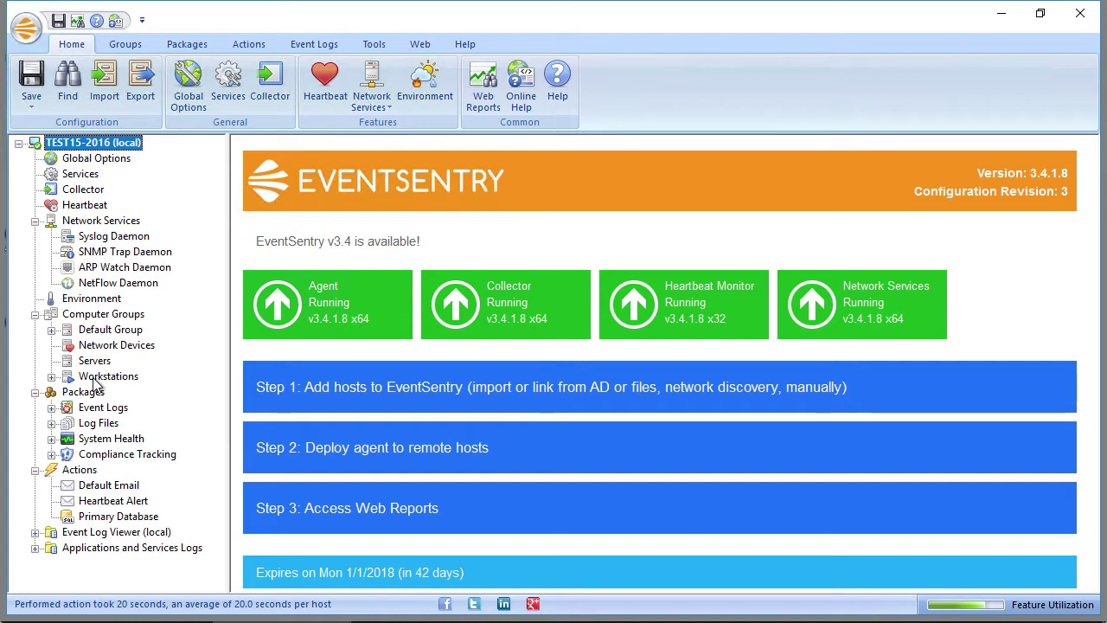
- Try to create an MSI installer through Agent Deployment for Computer Groups, declining the WiX Toolset download
{"action": "left_click", "coordinate": [87, 316]}
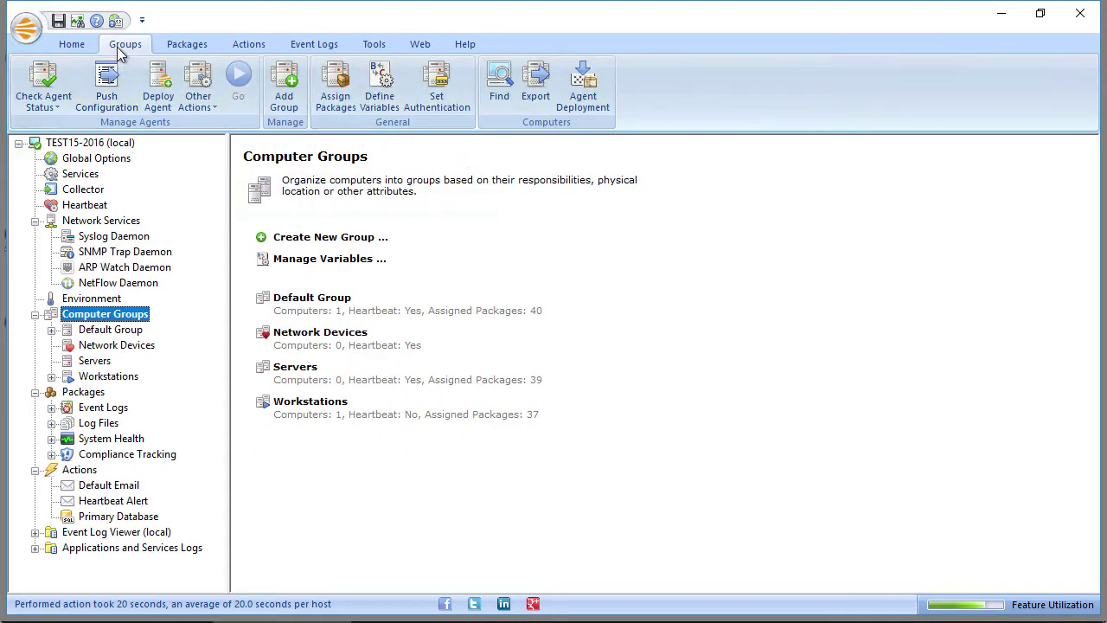
{"action": "left_click", "coordinate": [584, 89]}
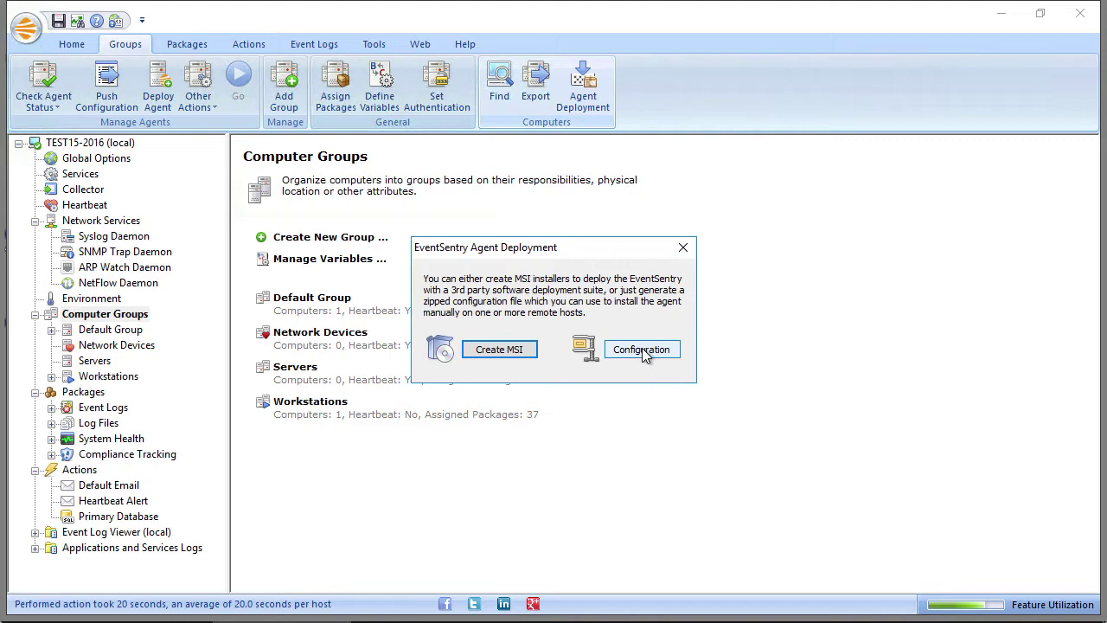
{"action": "left_click", "coordinate": [499, 350]}
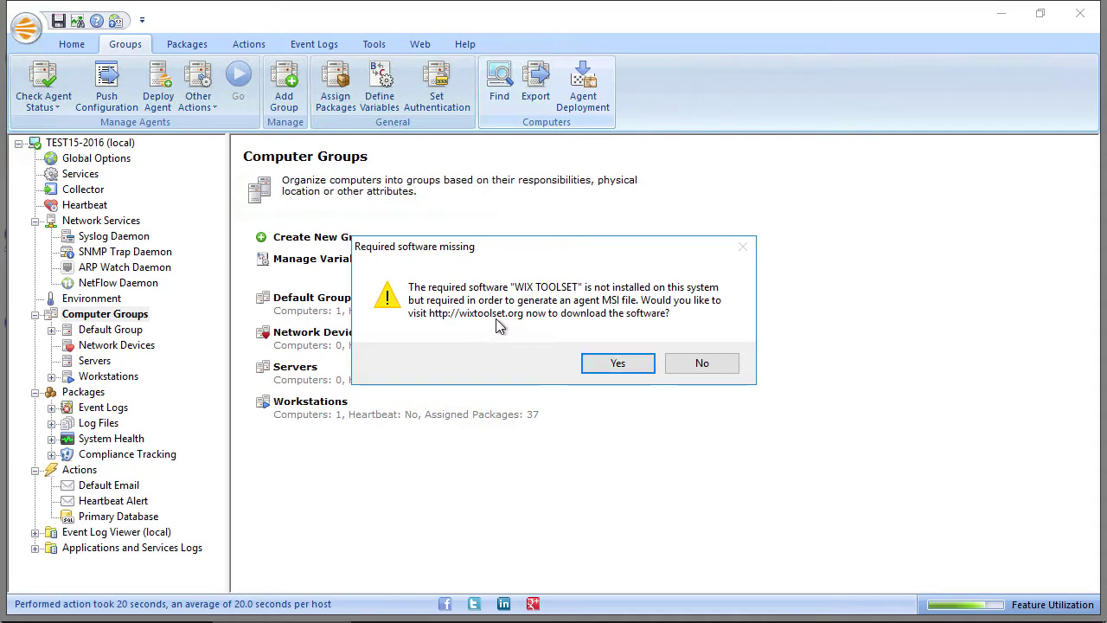
{"action": "left_click", "coordinate": [702, 364]}
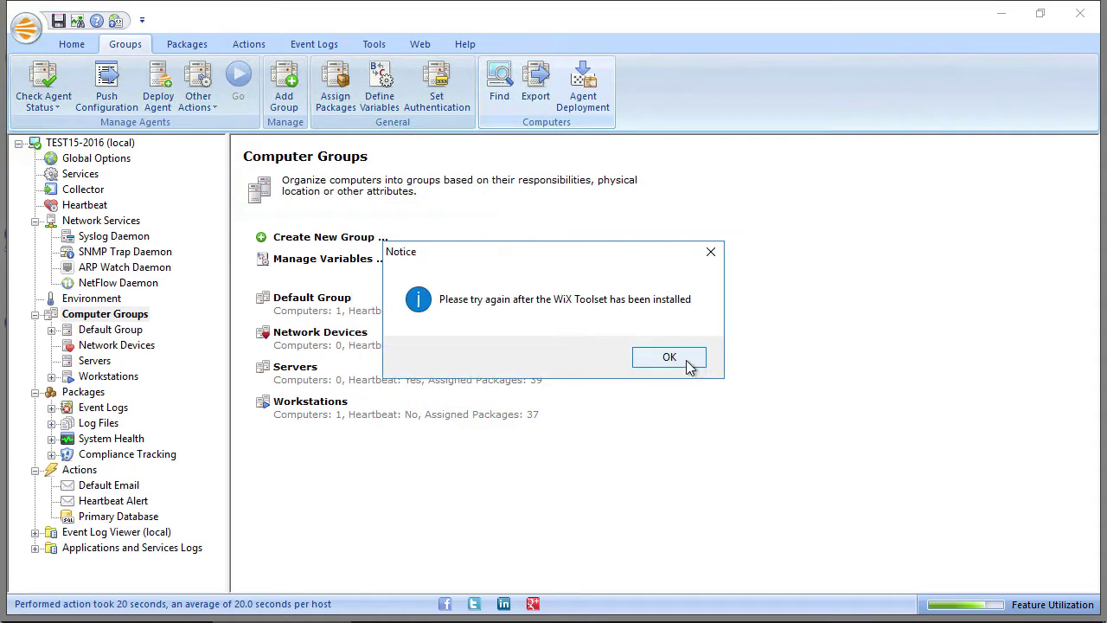
{"action": "left_click", "coordinate": [696, 365]}
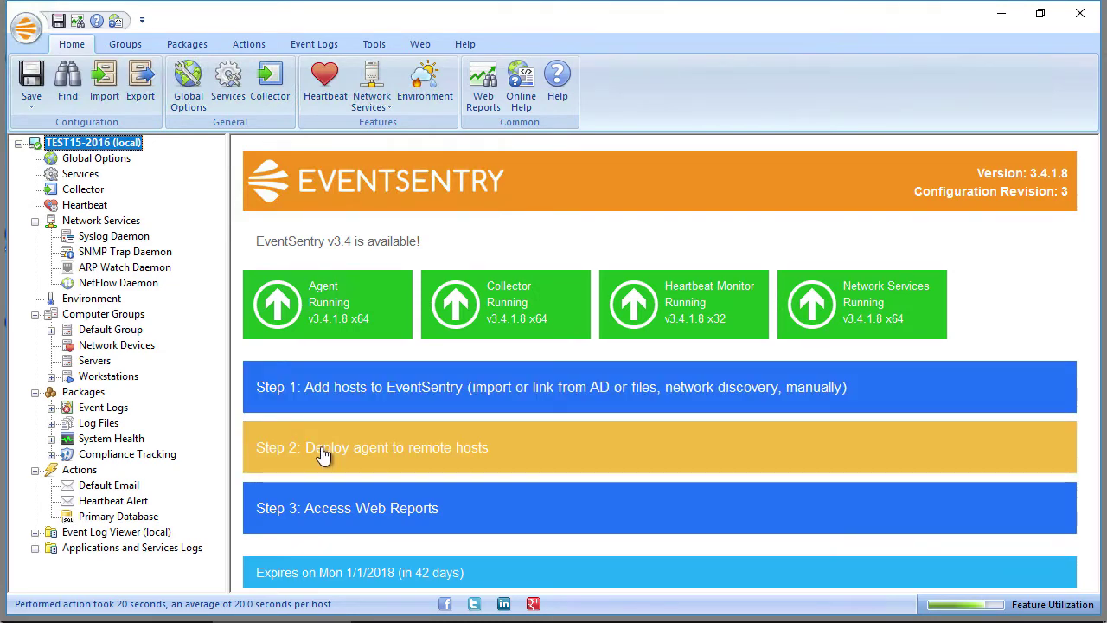
- Open Web Reports in the browser, view the Network Status overview and go back to the Default dashboard
{"action": "left_click", "coordinate": [326, 519]}
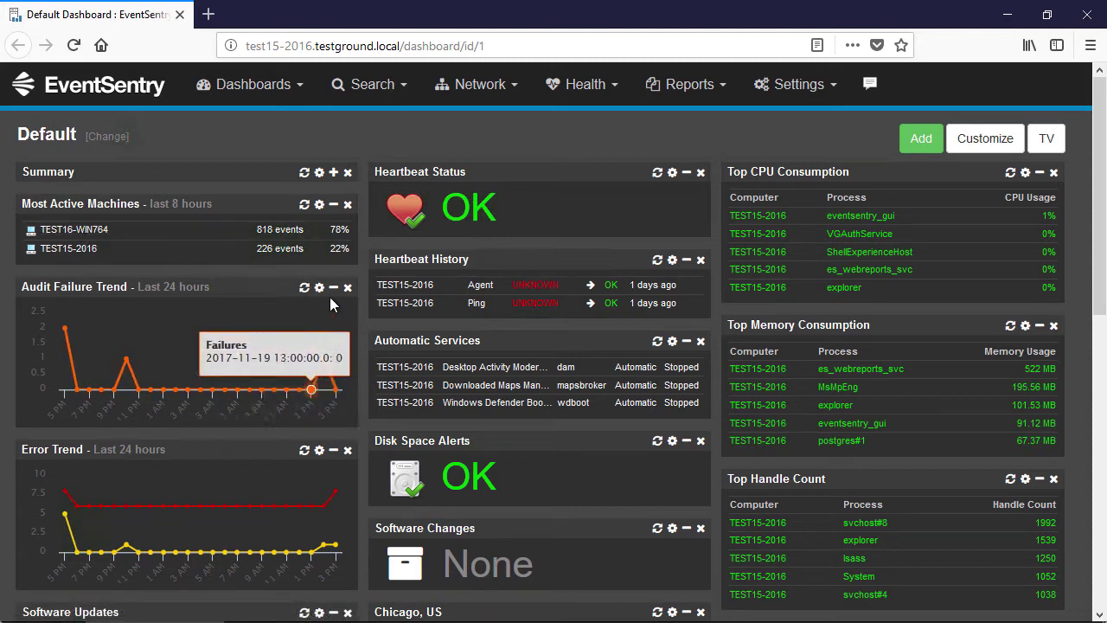
{"action": "left_click", "coordinate": [275, 87]}
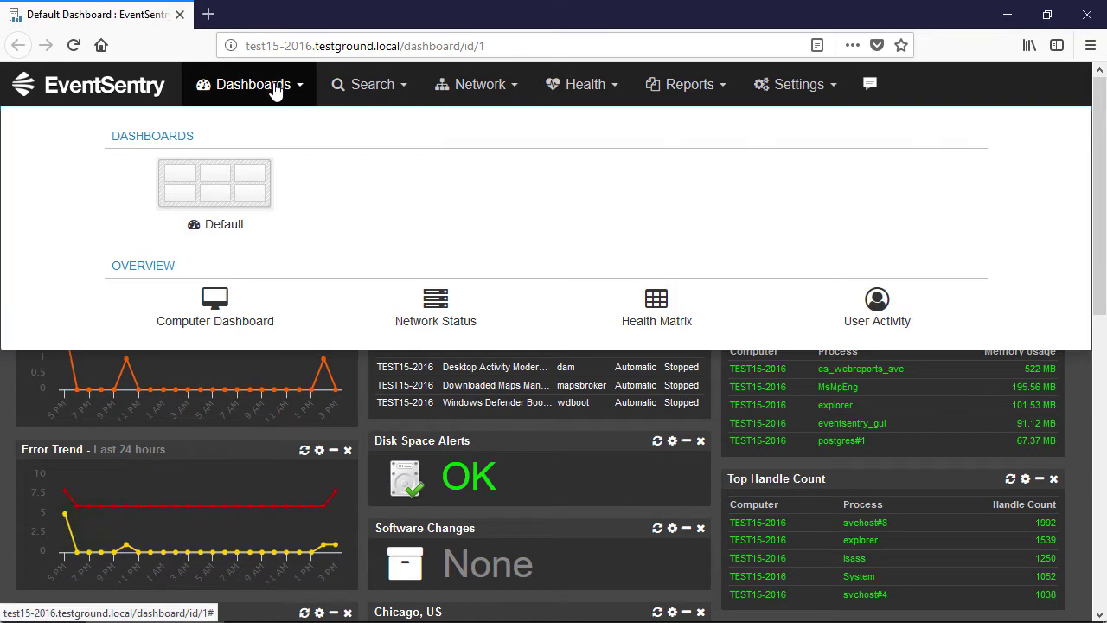
{"action": "left_click", "coordinate": [447, 320]}
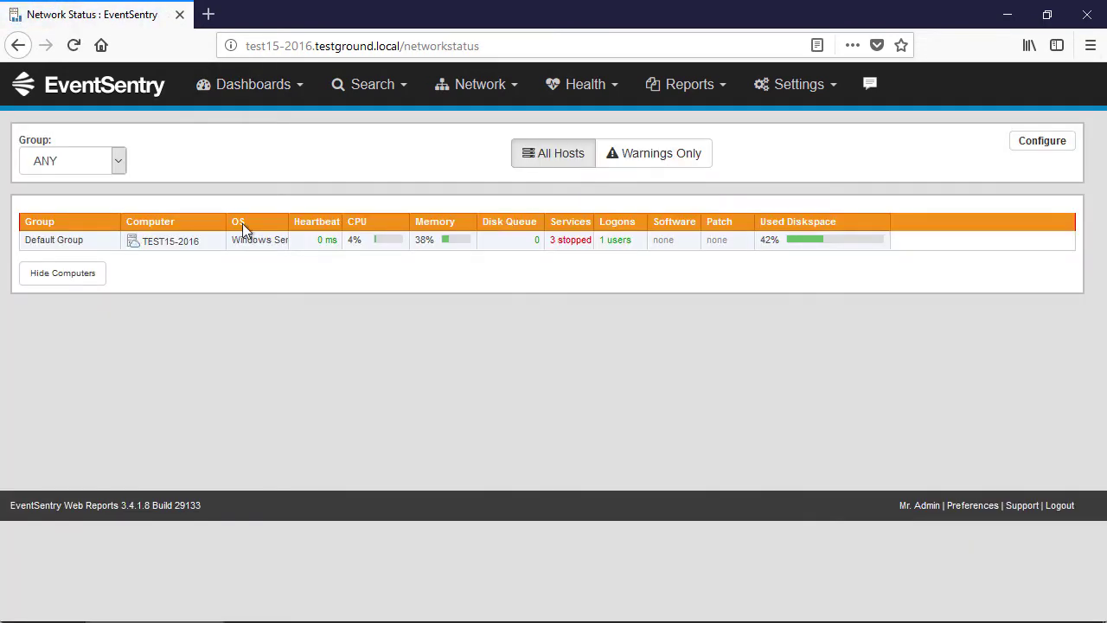
{"action": "left_click", "coordinate": [19, 46]}
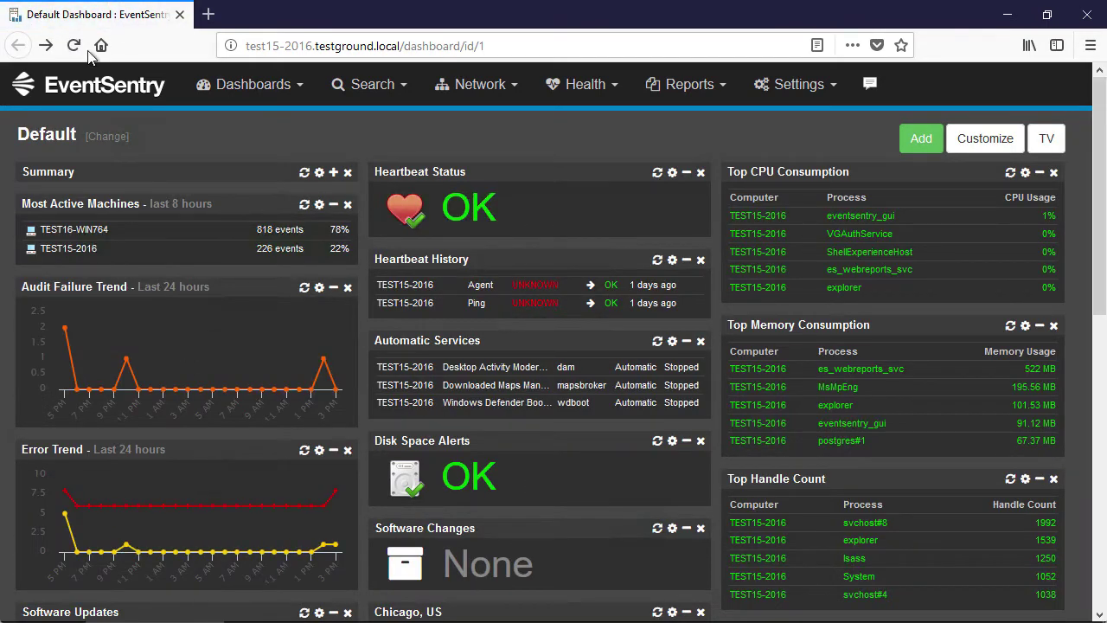
- Open the computer inventory under Health and switch the displayed host to TEST16-WIN764
{"action": "left_click", "coordinate": [594, 87]}
{"action": "left_click", "coordinate": [887, 240]}
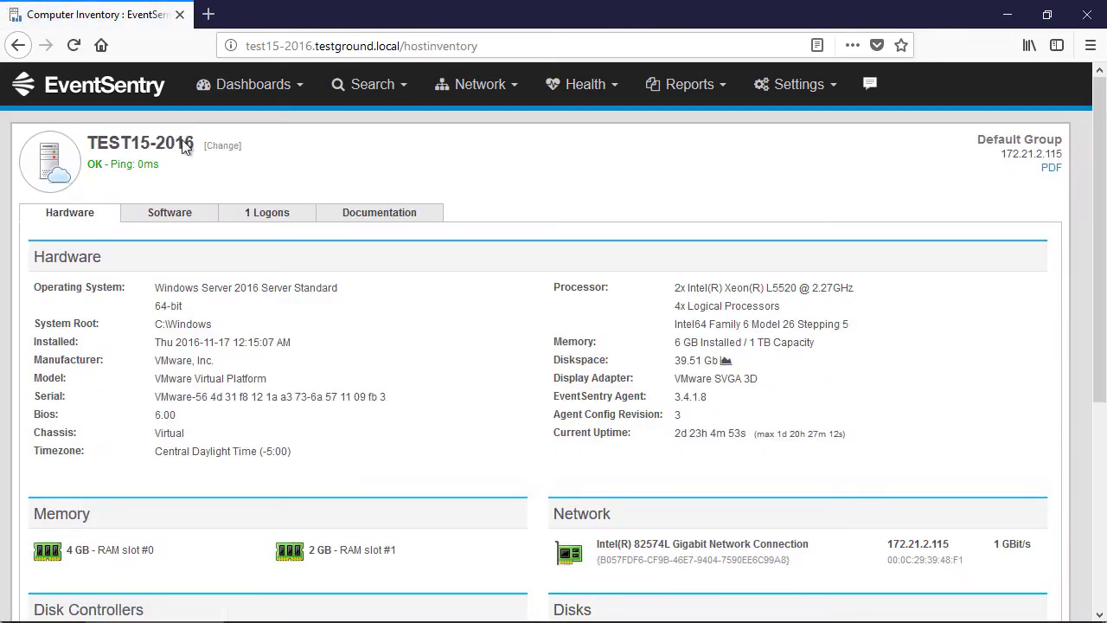
{"action": "left_click", "coordinate": [174, 150]}
{"action": "left_click", "coordinate": [174, 150]}
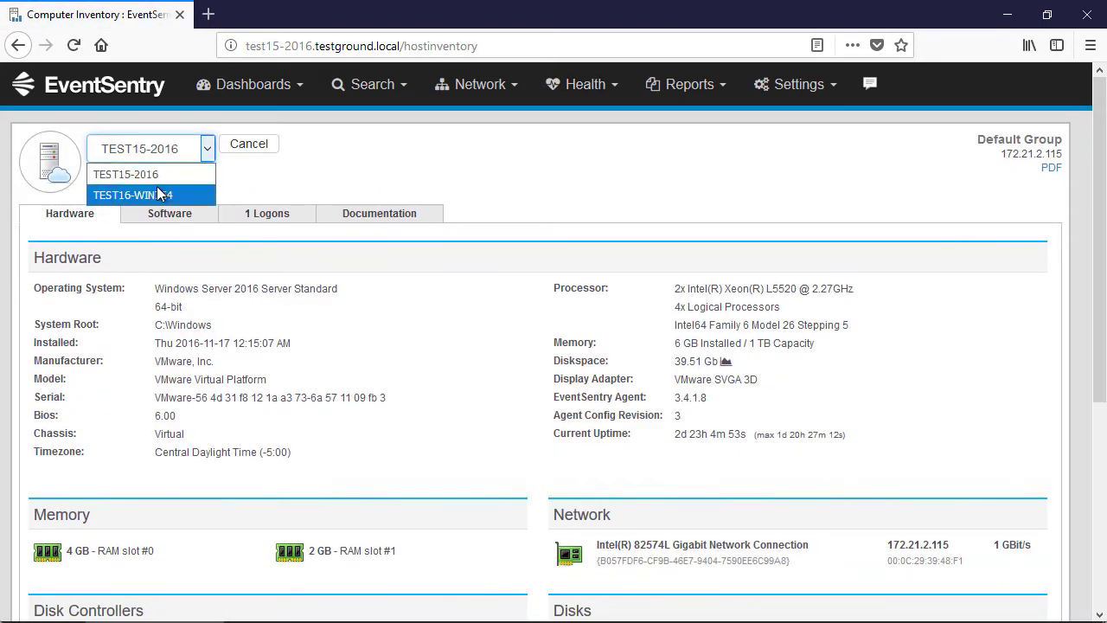
{"action": "left_click", "coordinate": [157, 186]}
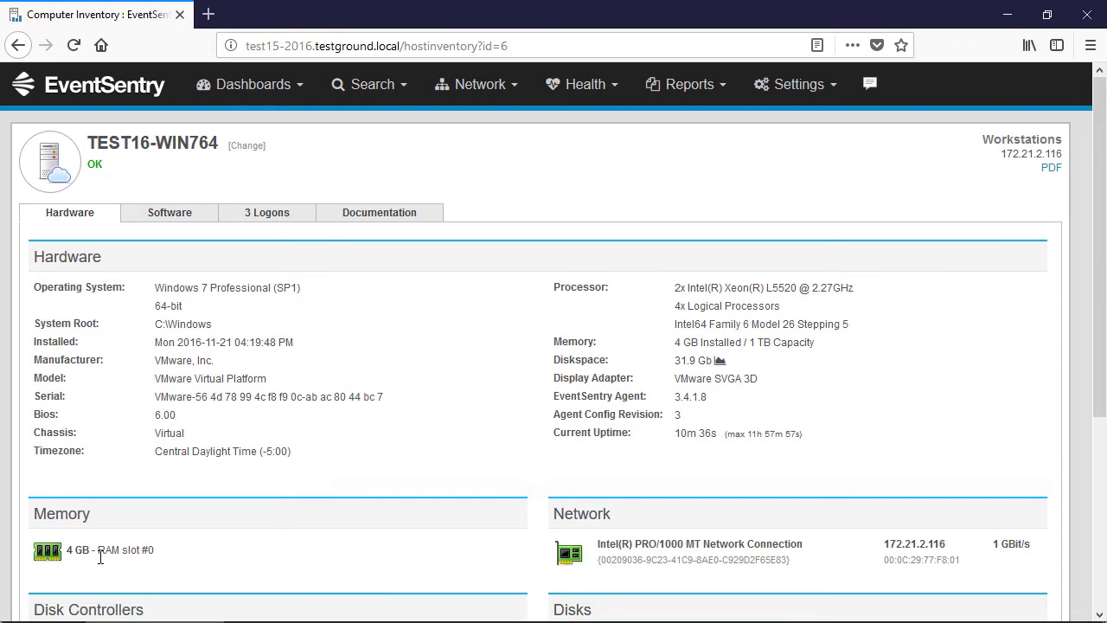
- Review the installed software, logons and documentation of TEST16-WIN764
{"action": "left_click", "coordinate": [173, 217]}
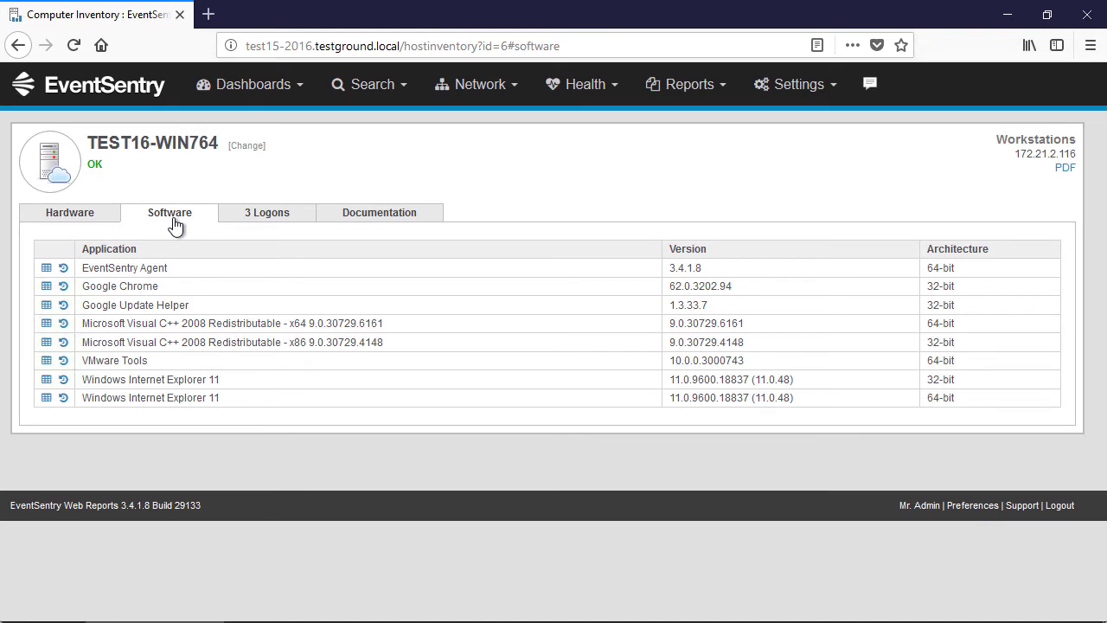
{"action": "left_click", "coordinate": [268, 221]}
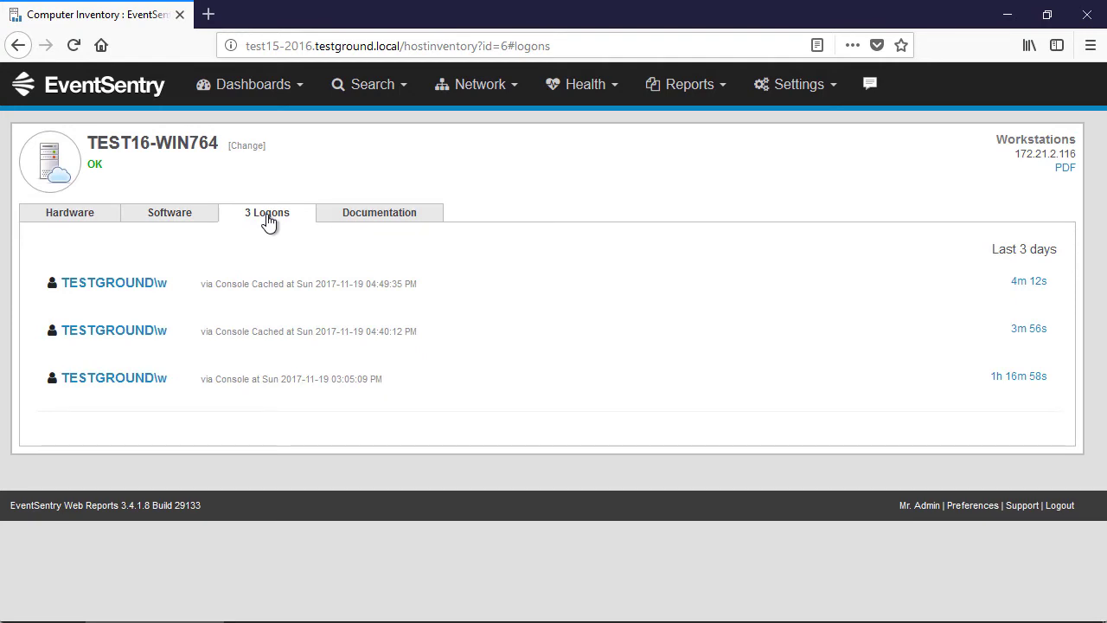
{"action": "left_click", "coordinate": [354, 220]}
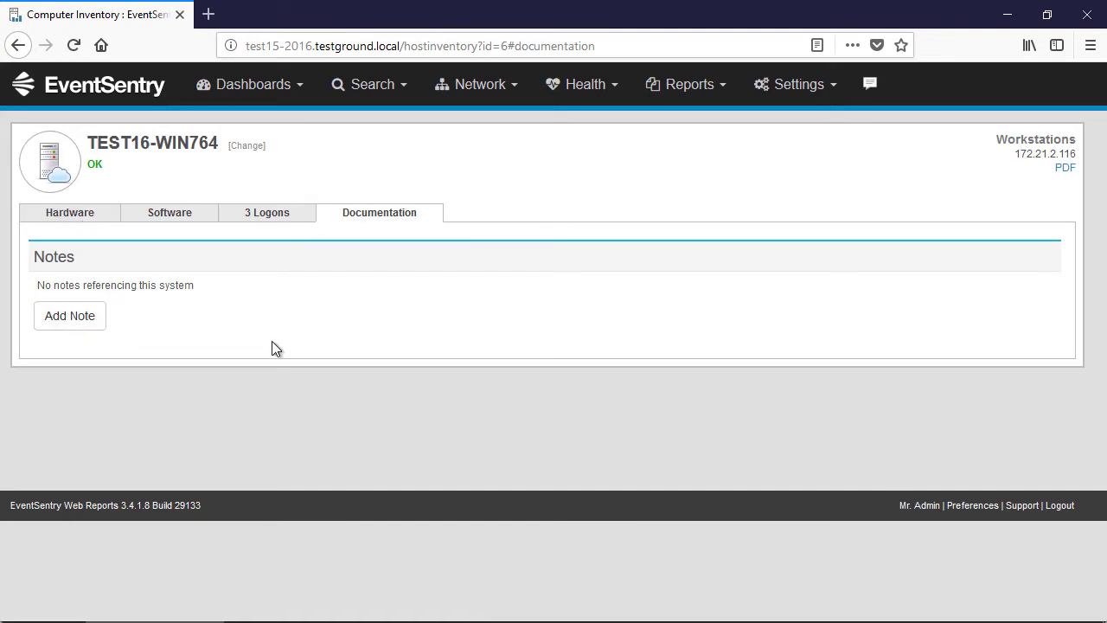
{"action": "left_click", "coordinate": [49, 317]}
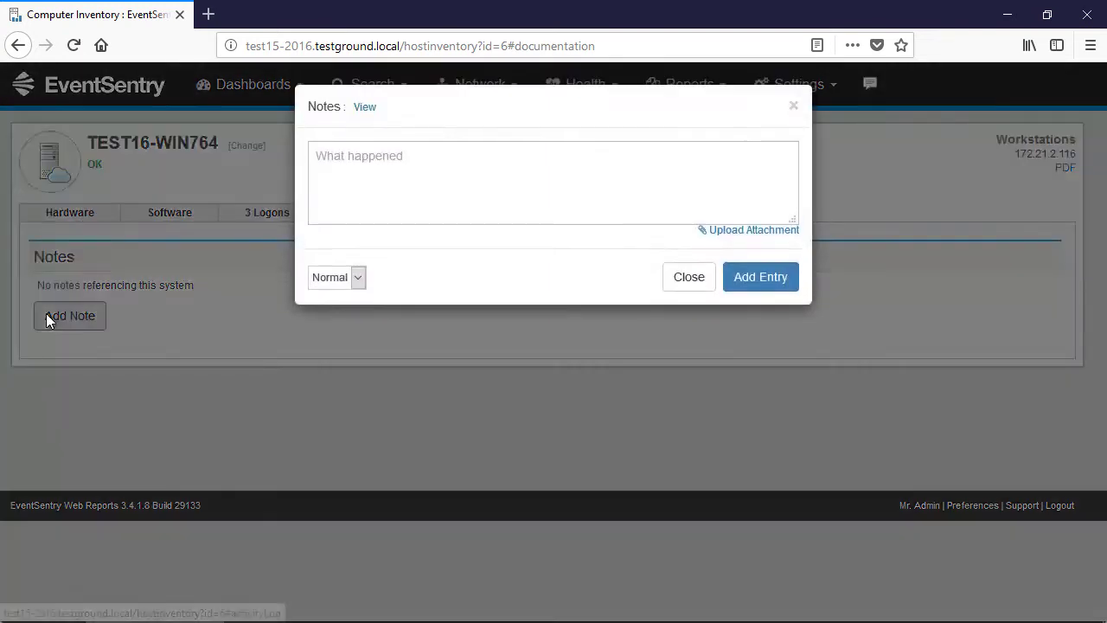
{"action": "left_click", "coordinate": [347, 167]}
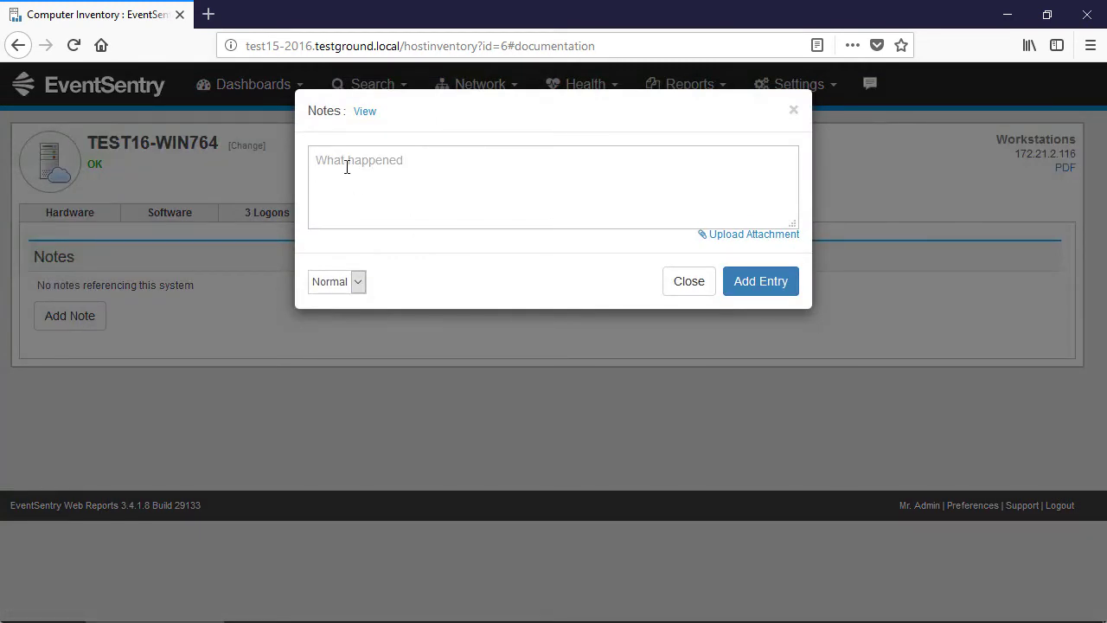
{"action": "type", "text": "@t"}
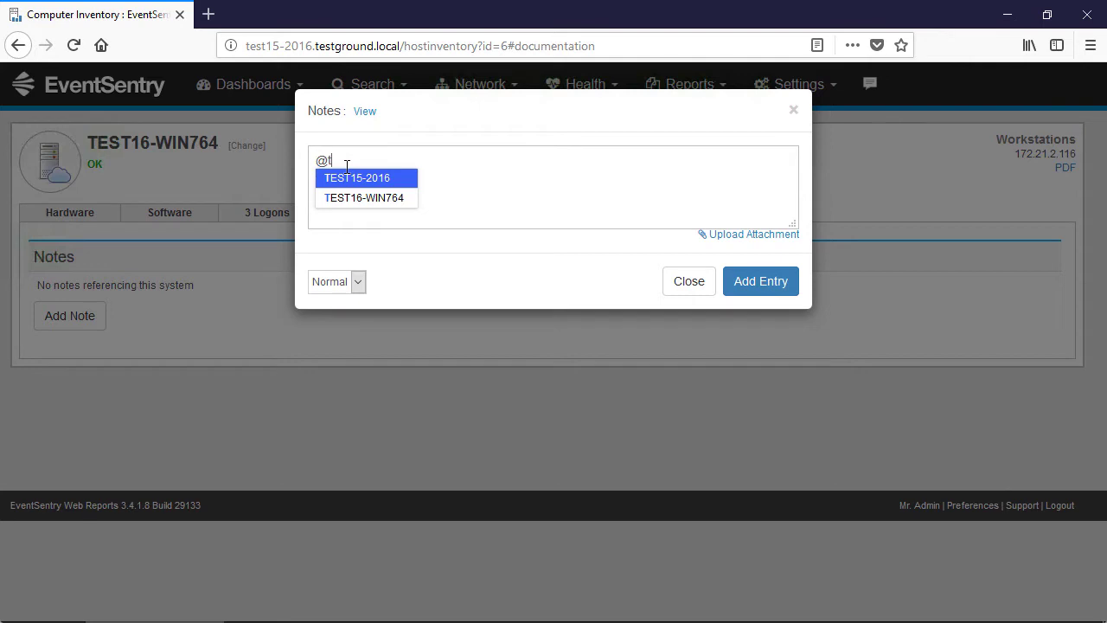
{"action": "key", "text": "Down"}
{"action": "key", "text": "Return"}
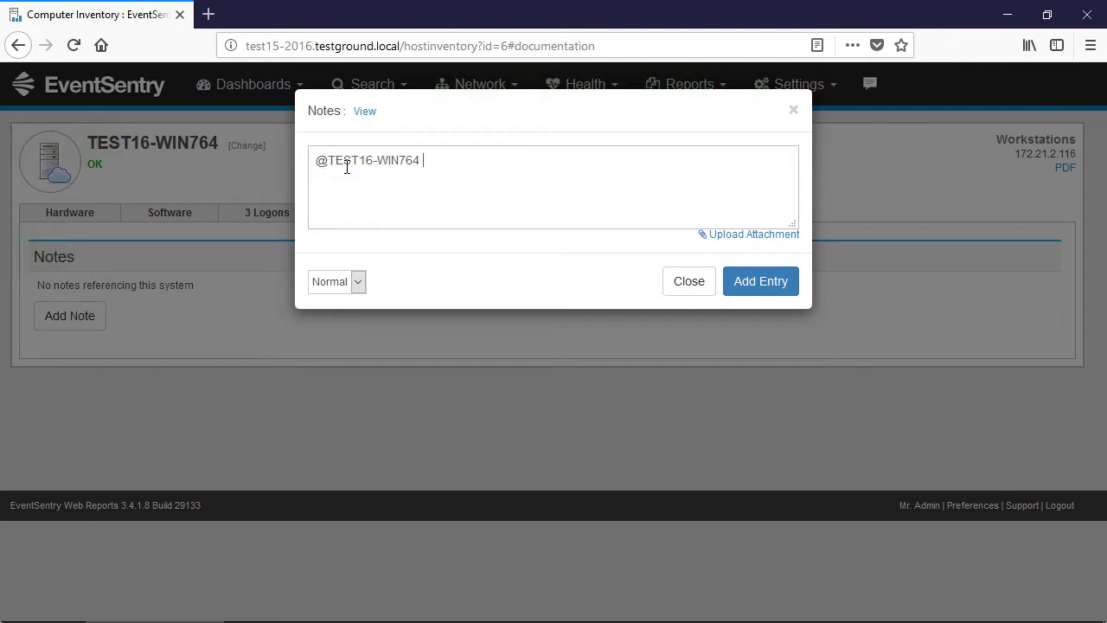
{"action": "type", "text": "Changed configuration, reduc"}
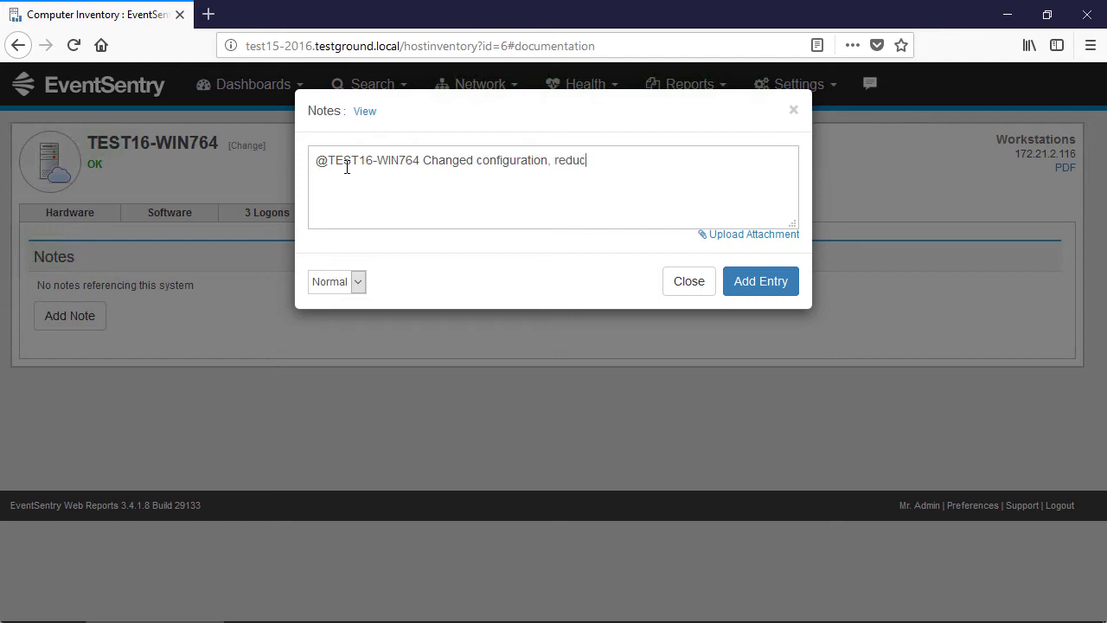
{"action": "type", "text": "ed RAM from 6Gb to 4Gb"}
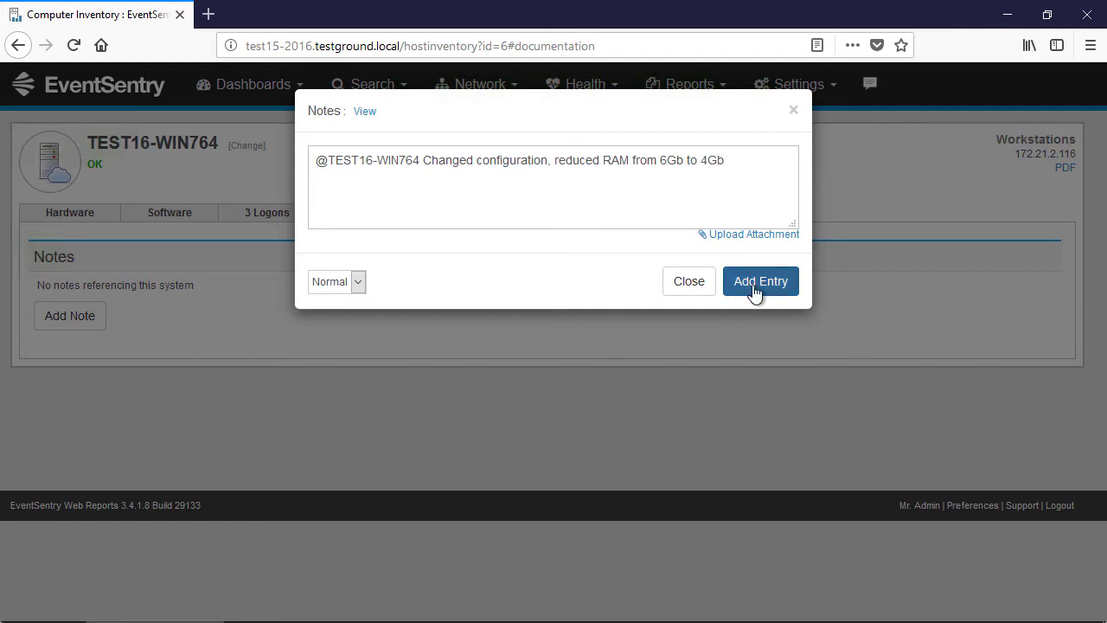
{"action": "left_click", "coordinate": [755, 289]}
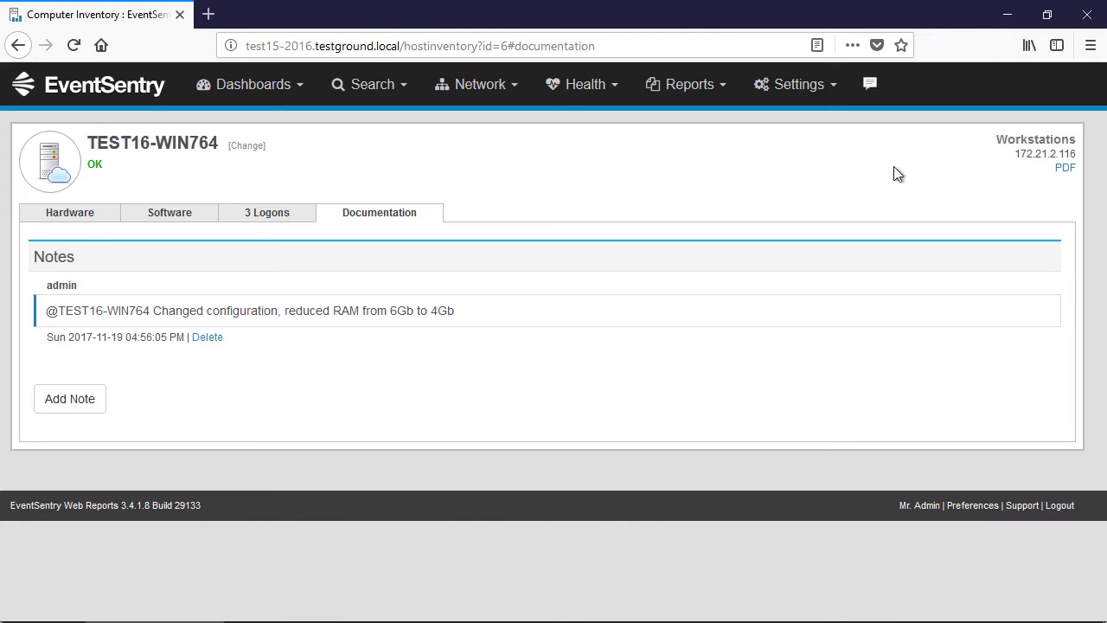
- View the full list of notes in Web Reports and close the browser to return to the EventSentry management console
{"action": "left_click", "coordinate": [868, 87]}
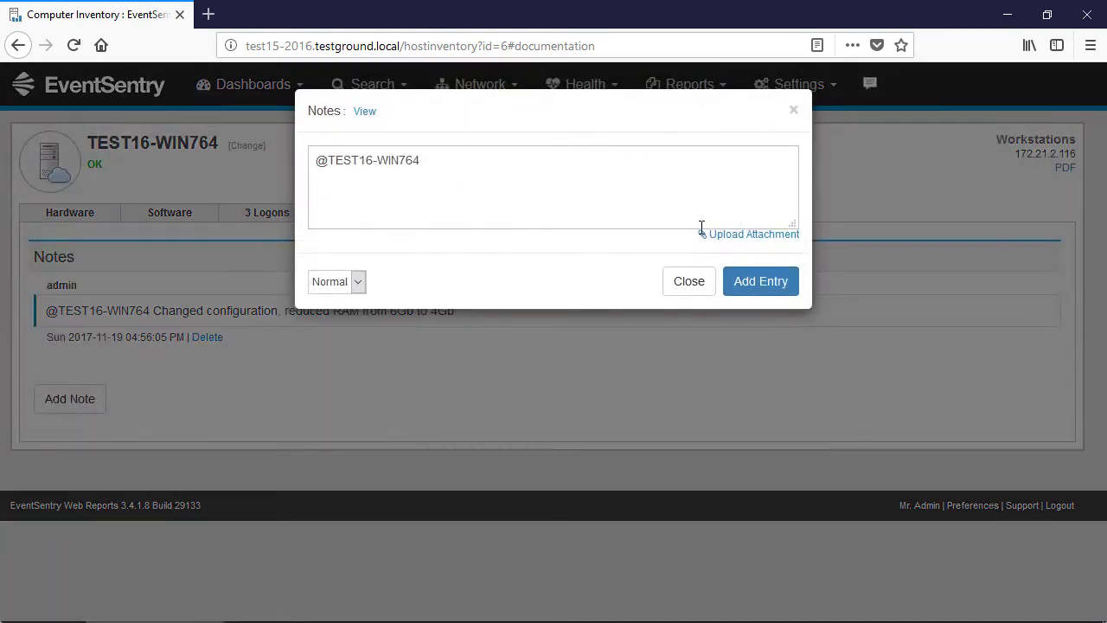
{"action": "left_click", "coordinate": [367, 113]}
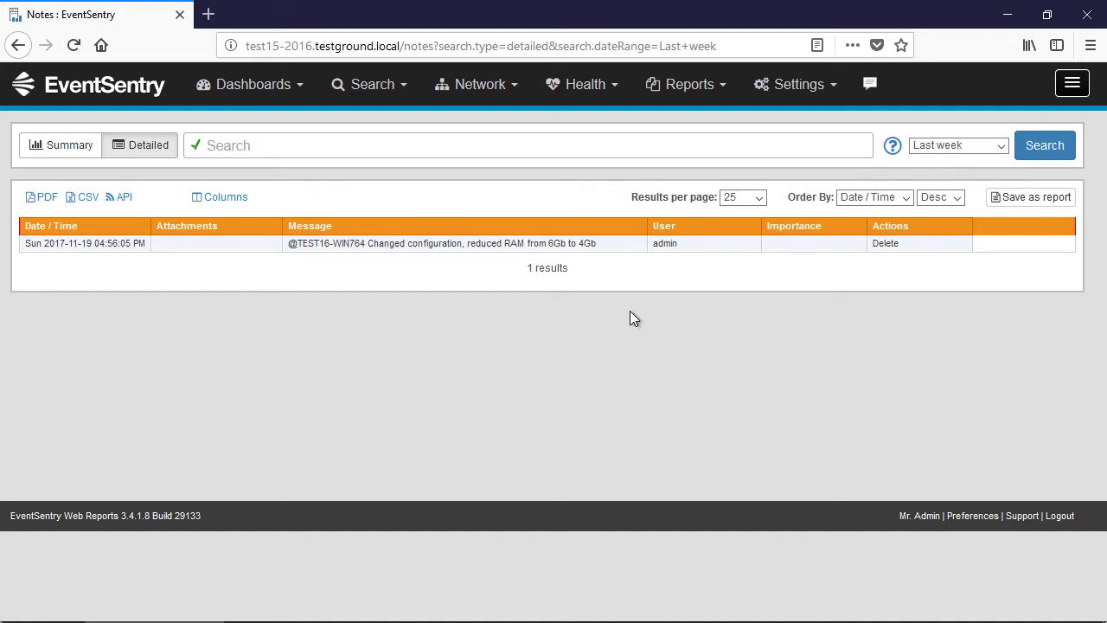
{"action": "left_click", "coordinate": [1091, 17]}
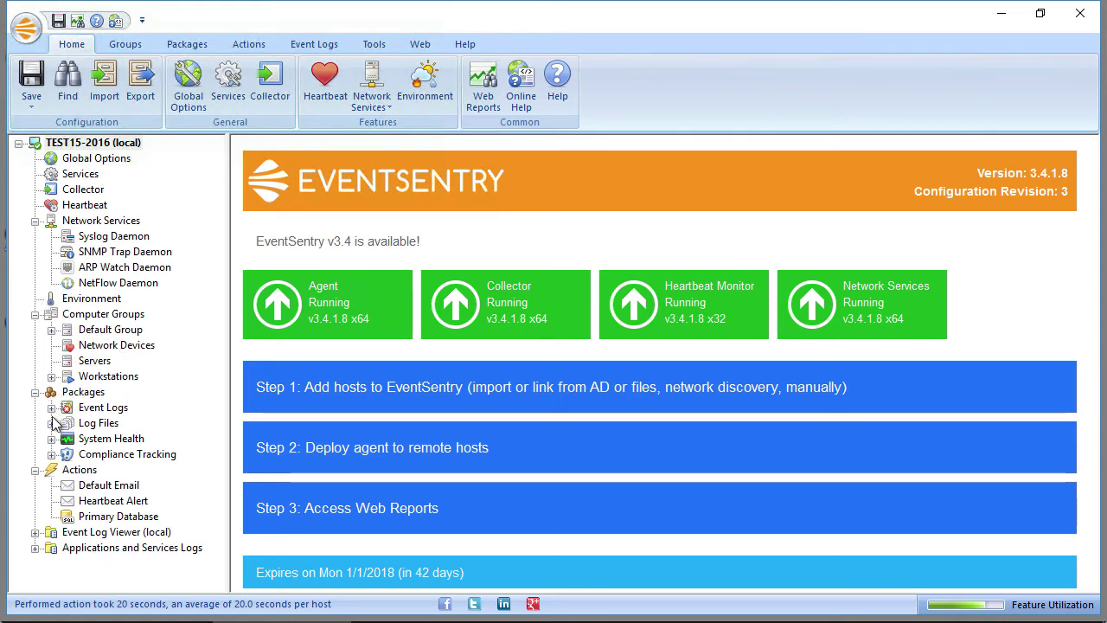
- Collapse the Computer Groups, Network Services and Actions branches and show the Packages overview
{"action": "left_click", "coordinate": [35, 314]}
{"action": "left_click", "coordinate": [35, 221]}
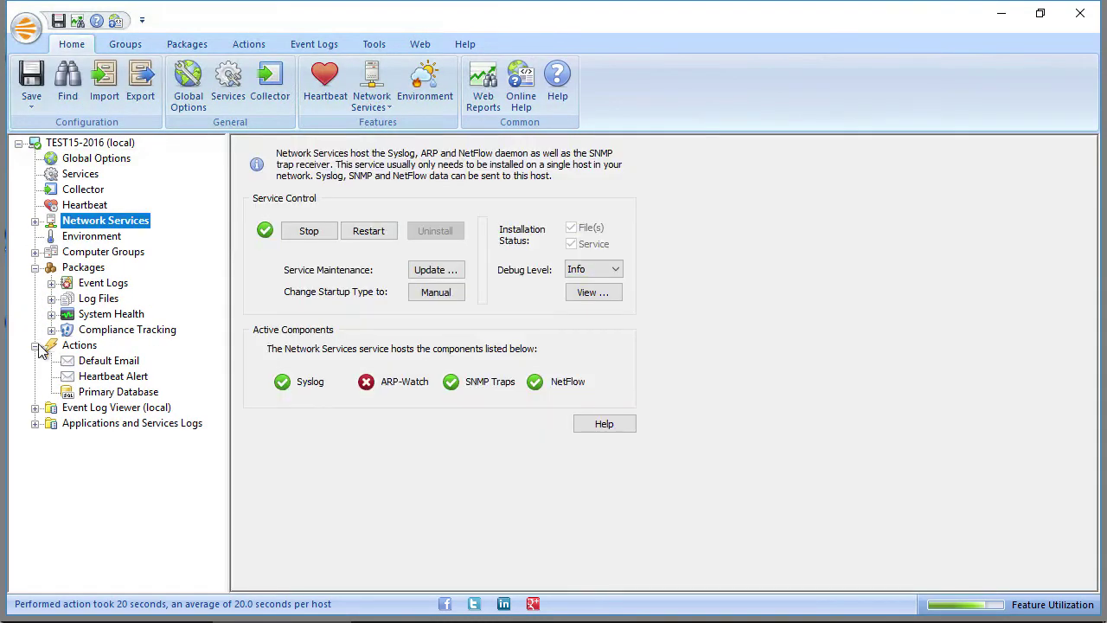
{"action": "left_click", "coordinate": [36, 345]}
{"action": "left_click", "coordinate": [85, 268]}
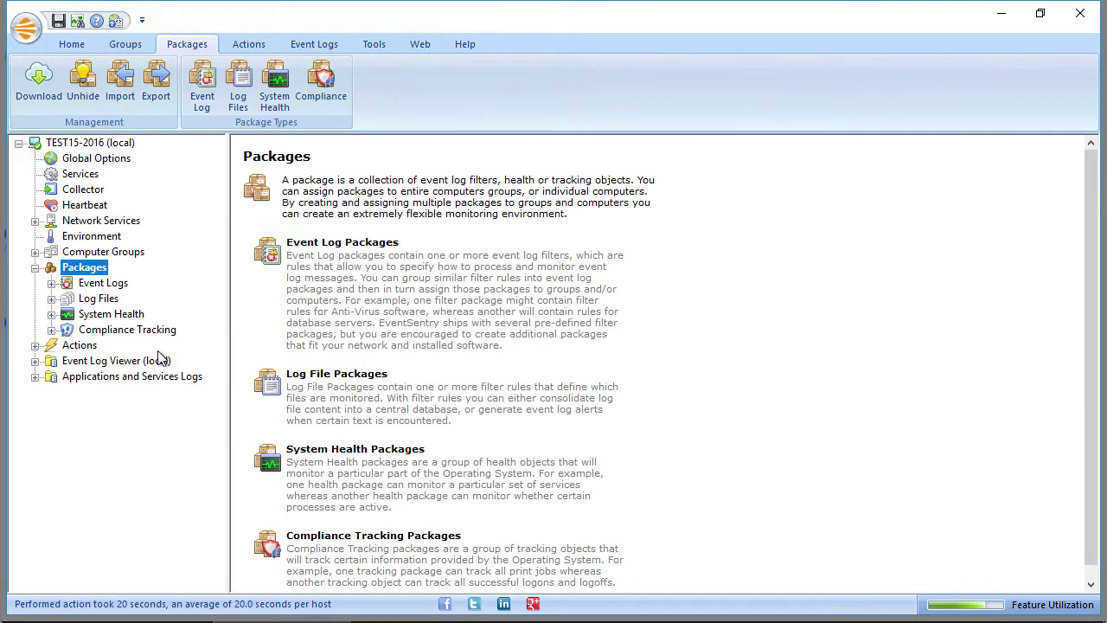
- Expand the Event Logs packages and check which groups the Laptop package is assigned to, leaving the assignment dialog without changes
{"action": "double_click", "coordinate": [64, 285]}
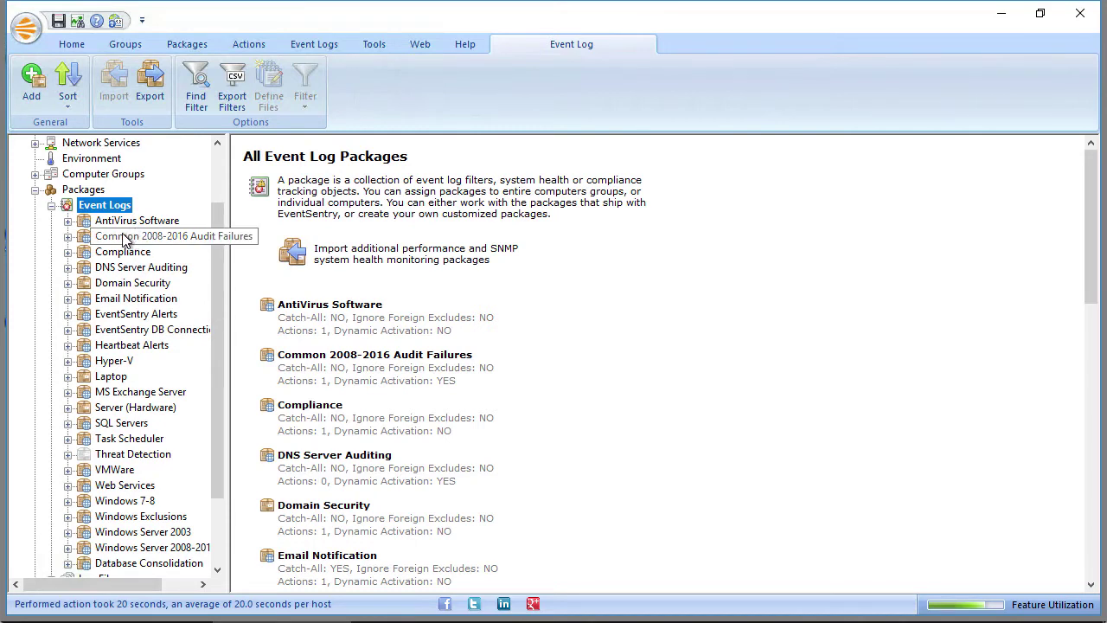
{"action": "left_click", "coordinate": [106, 381]}
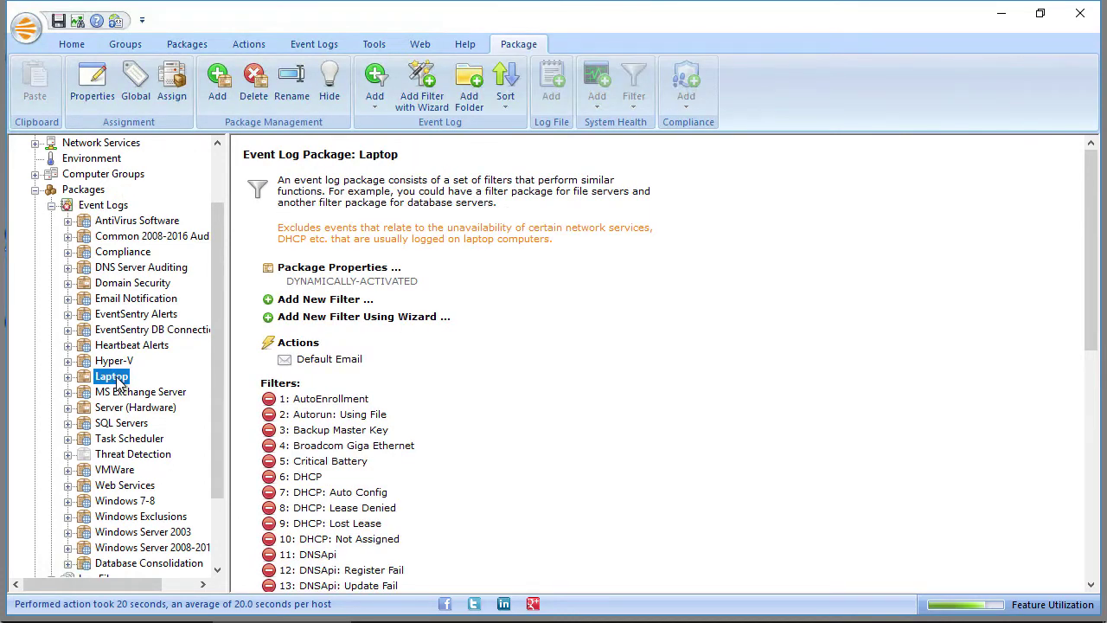
{"action": "left_click", "coordinate": [174, 87]}
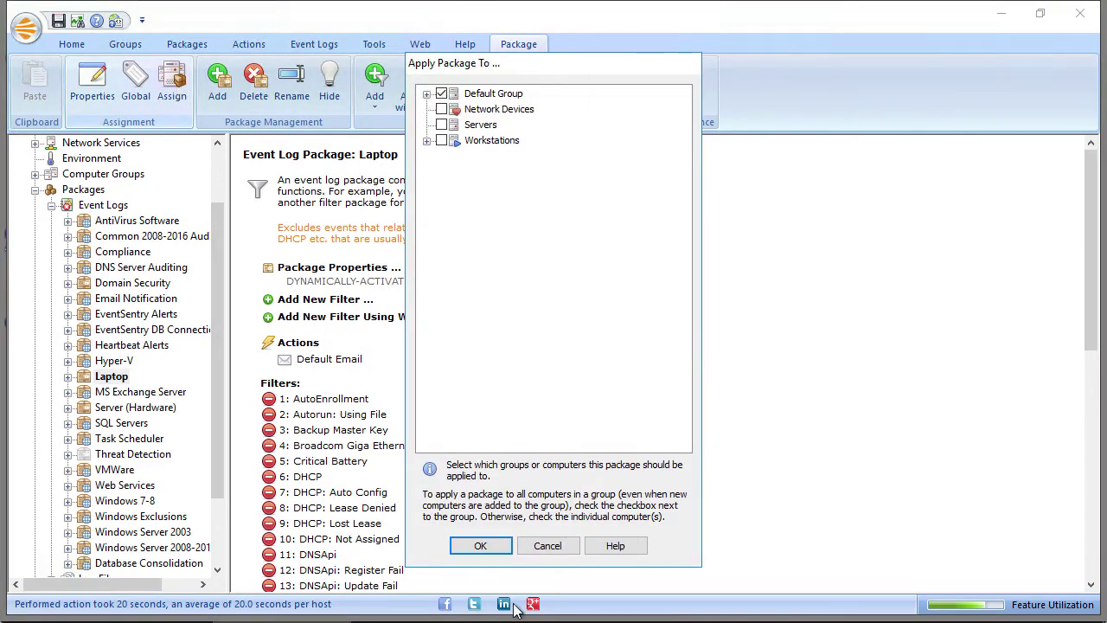
{"action": "left_click", "coordinate": [545, 545]}
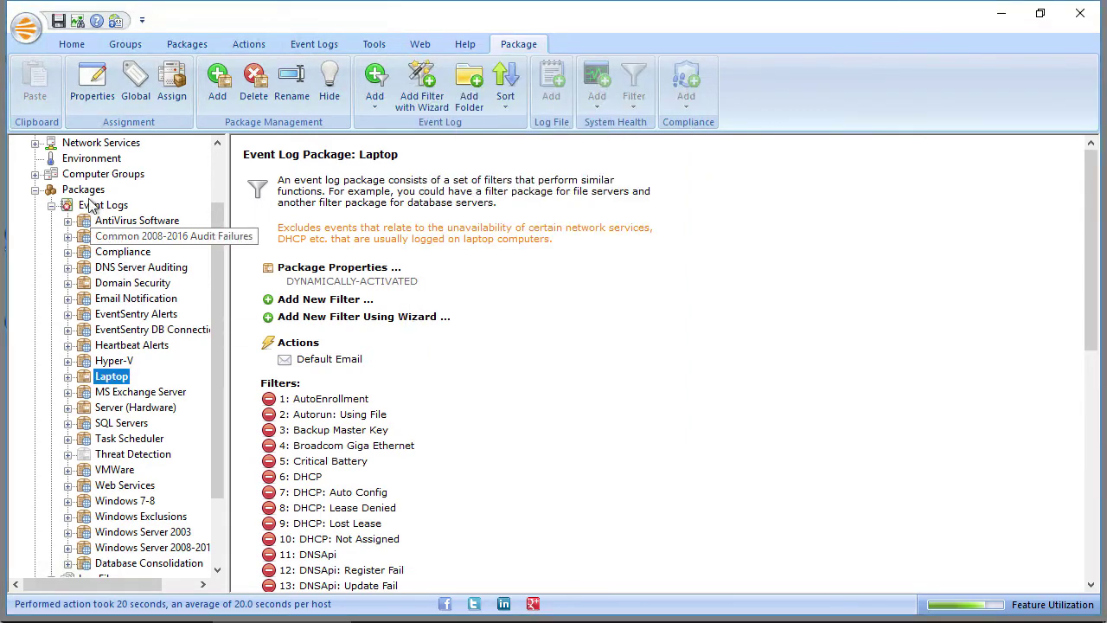
- Examine the filters and package properties of the MS Exchange Server event log package and return to the Packages overview
{"action": "left_click", "coordinate": [82, 192]}
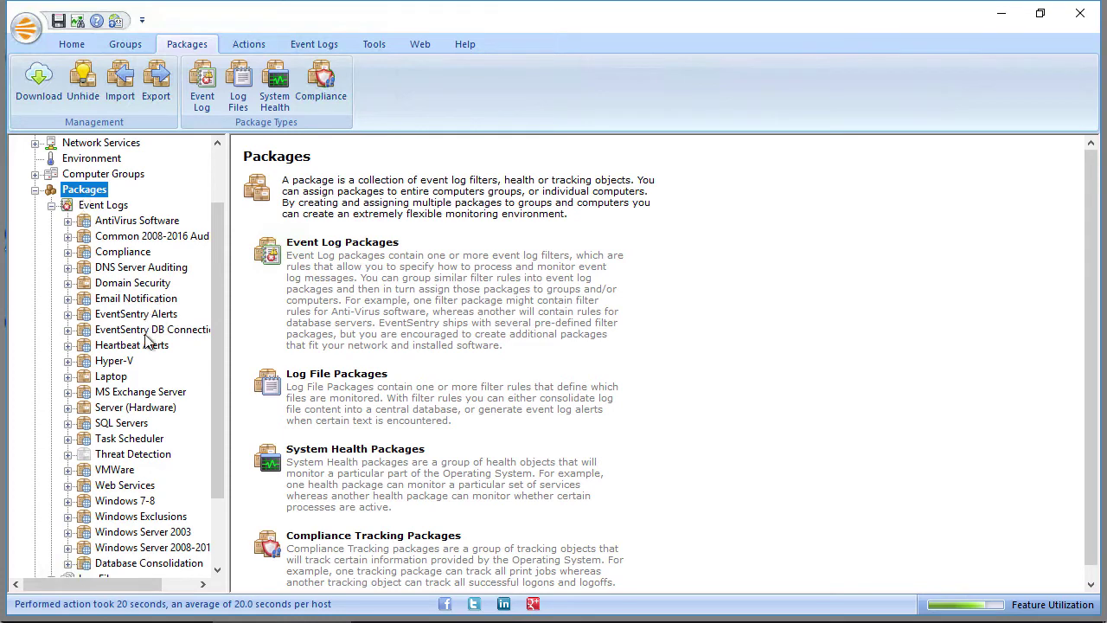
{"action": "left_click", "coordinate": [131, 394]}
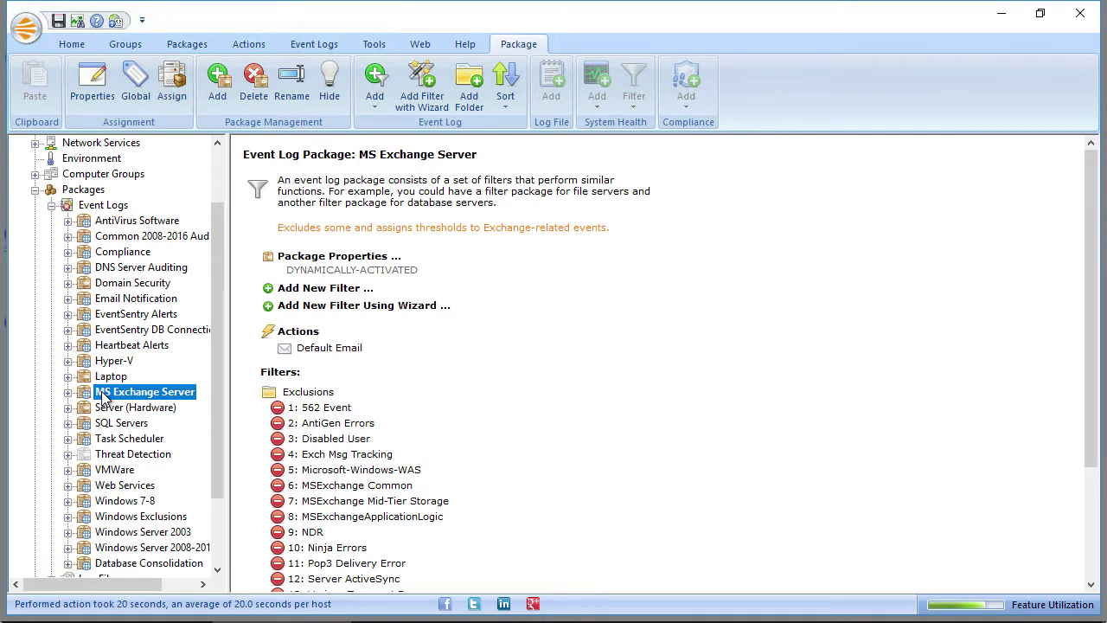
{"action": "double_click", "coordinate": [121, 396]}
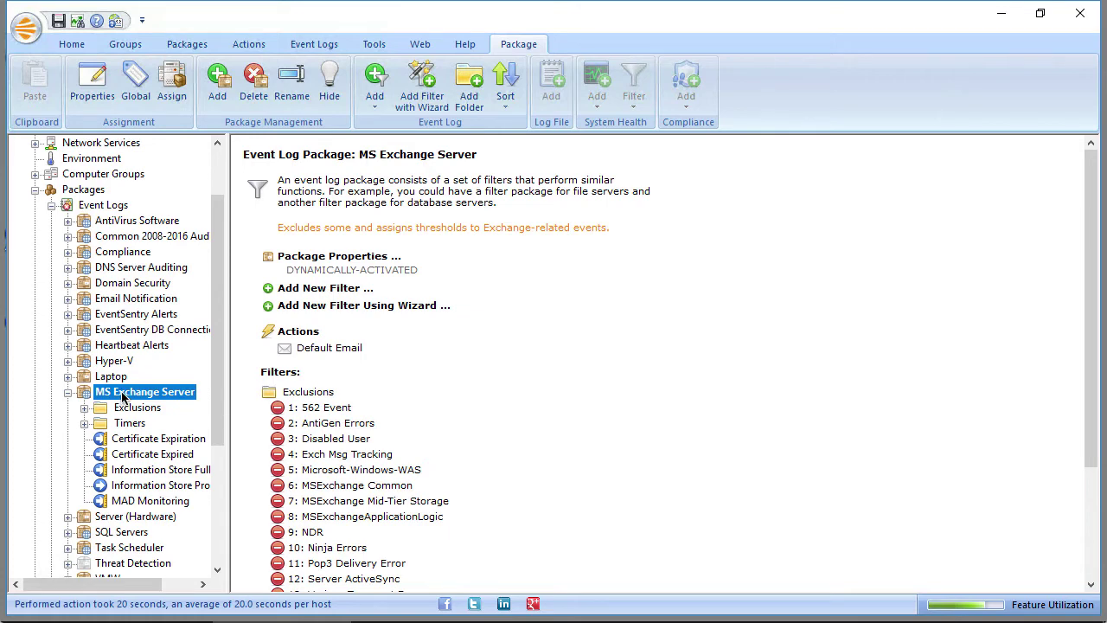
{"action": "right_click", "coordinate": [122, 395]}
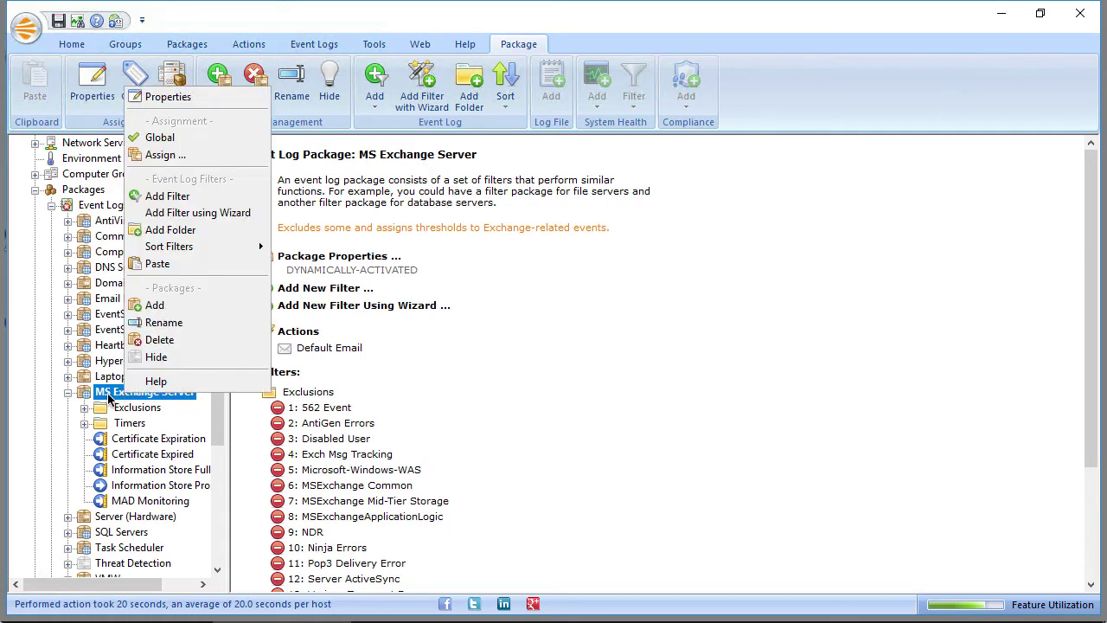
{"action": "left_click", "coordinate": [312, 256]}
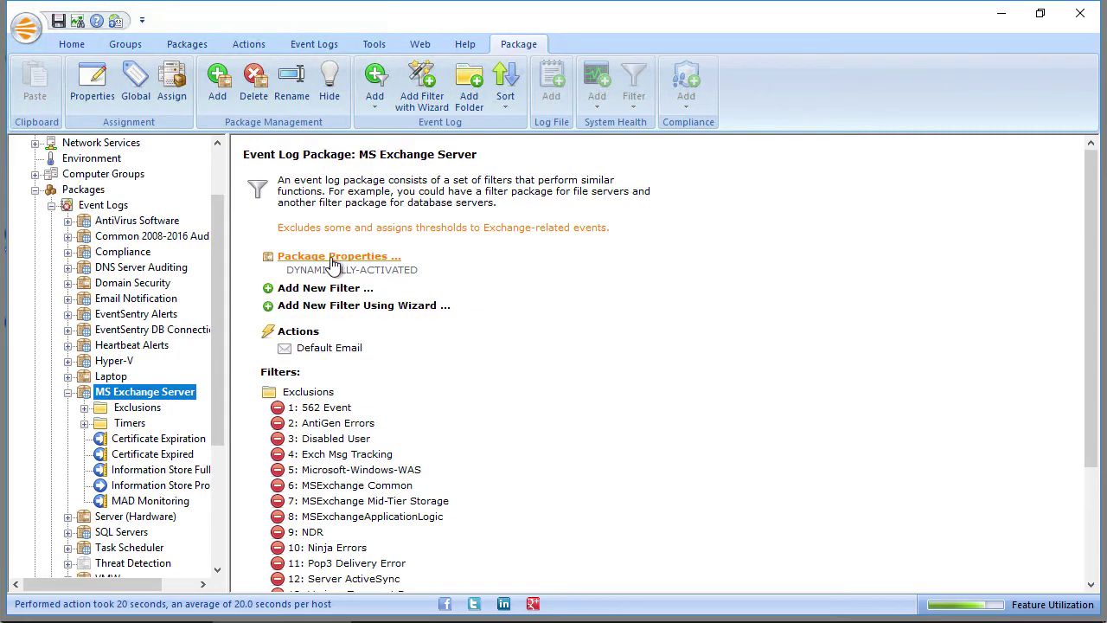
{"action": "left_click", "coordinate": [324, 260]}
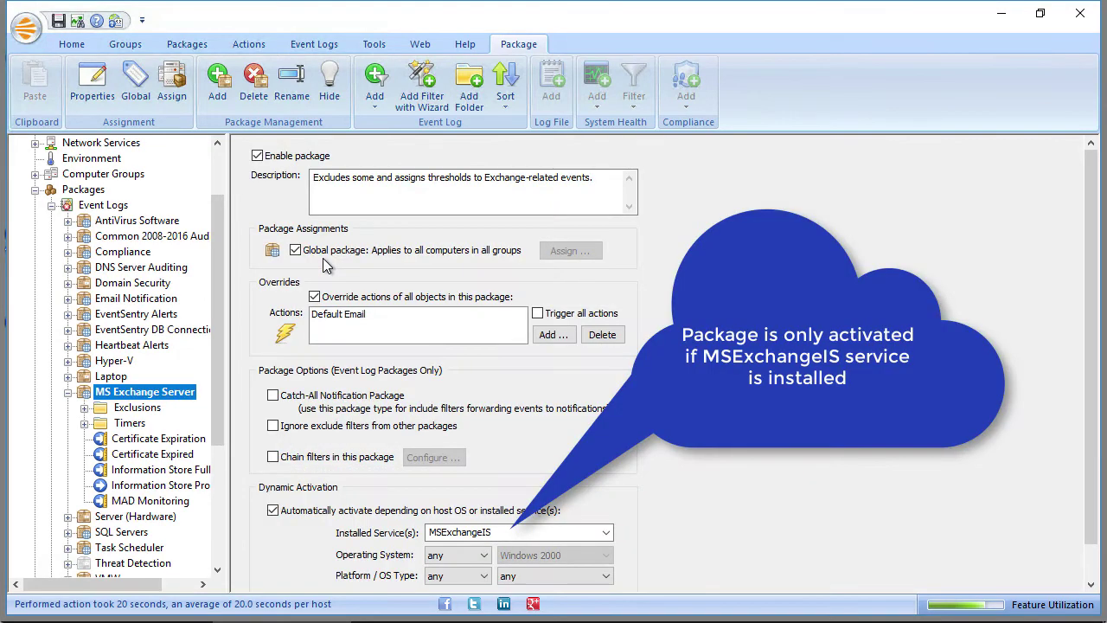
{"action": "left_click", "coordinate": [69, 394]}
{"action": "left_click", "coordinate": [83, 188]}
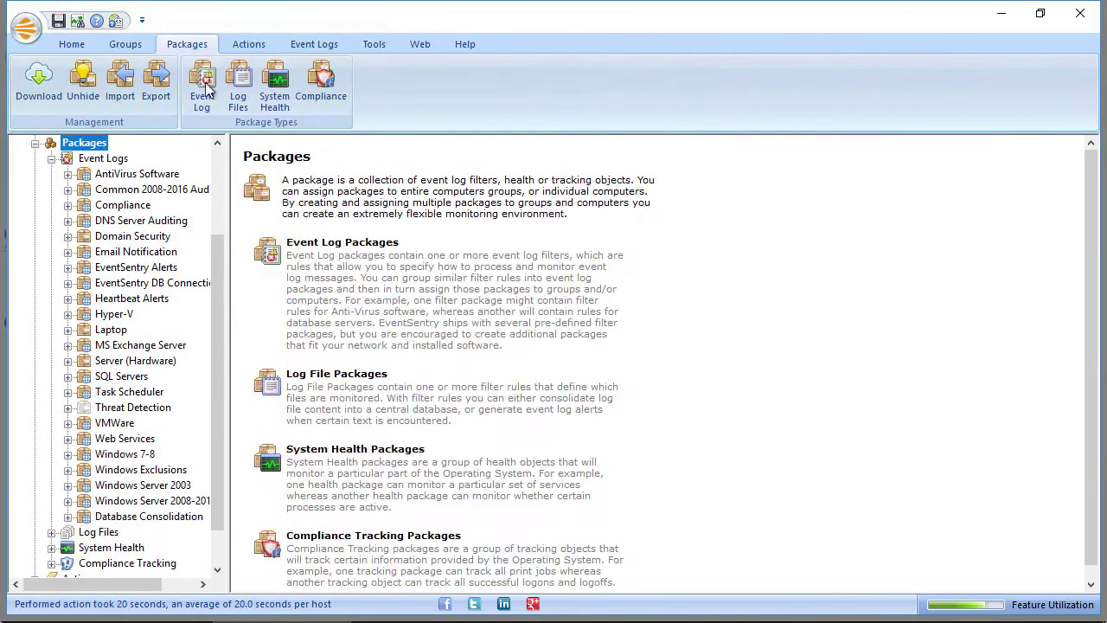
- Collapse the Event Logs packages and review the Log Files packages, collapsing that branch when done
{"action": "left_click", "coordinate": [53, 160]}
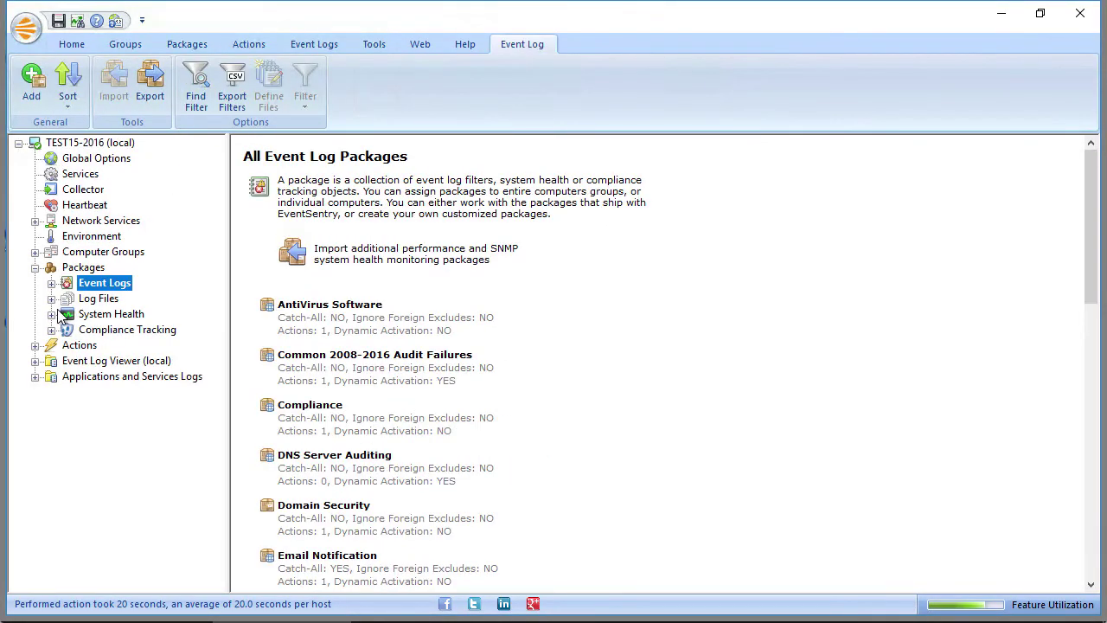
{"action": "left_click", "coordinate": [51, 301]}
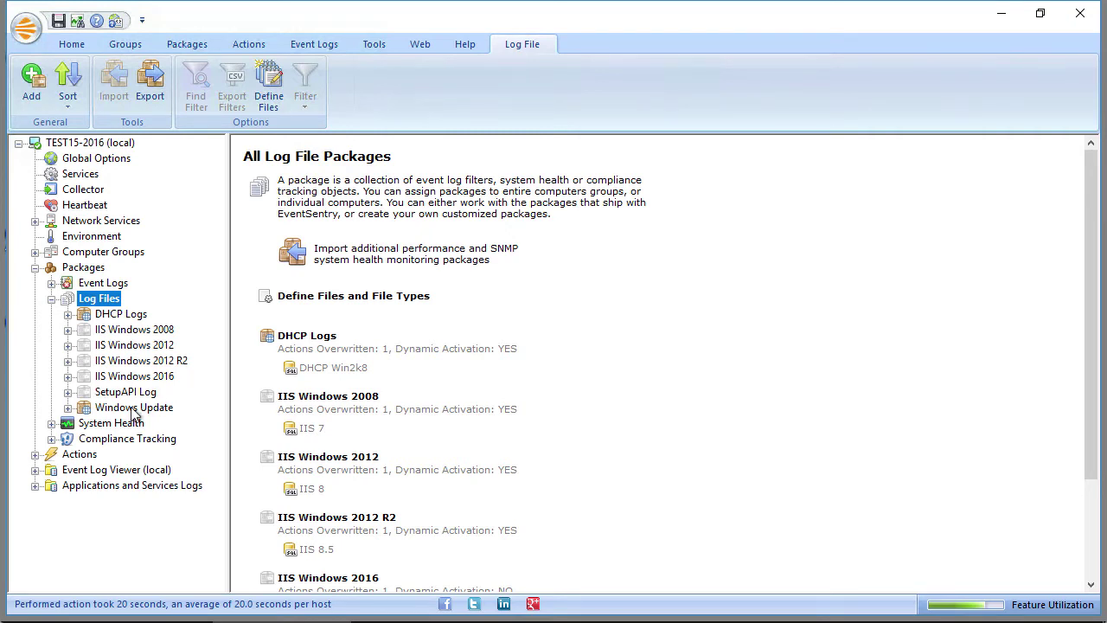
{"action": "left_click", "coordinate": [51, 299]}
- Expand the System Health packages, filter them by Performance / SNMP and reset the filter to All
{"action": "left_click", "coordinate": [51, 314]}
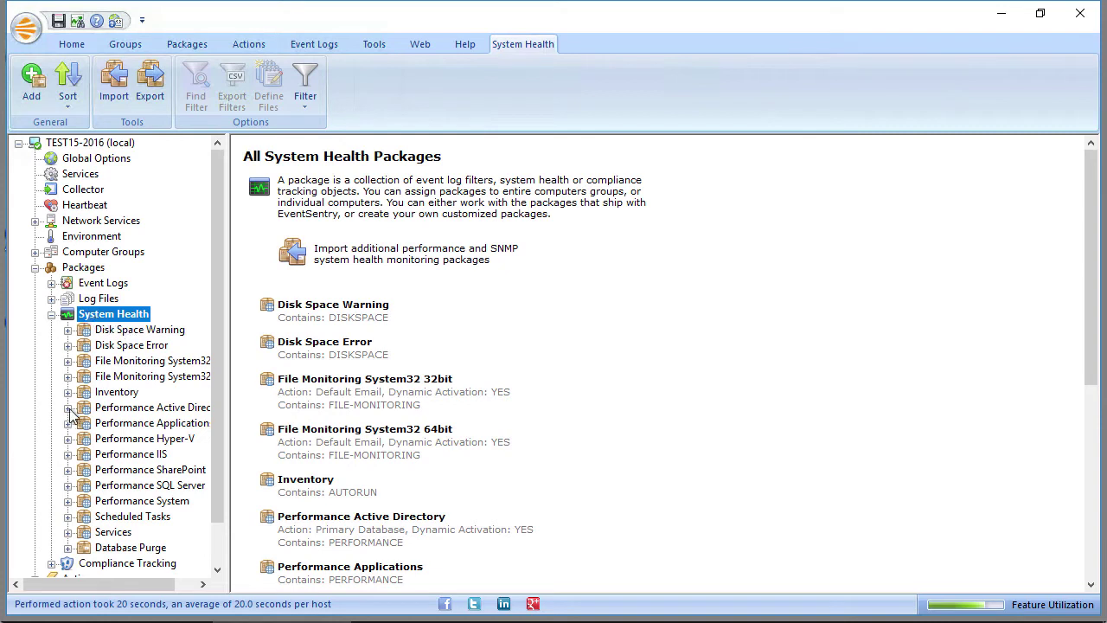
{"action": "left_click", "coordinate": [305, 100]}
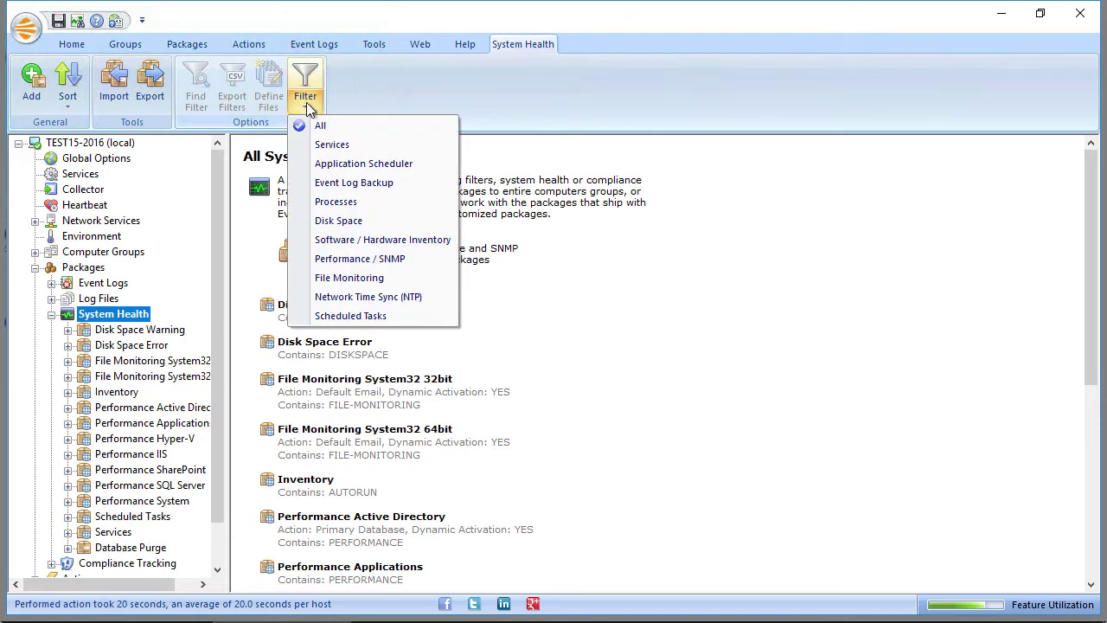
{"action": "left_click", "coordinate": [363, 257]}
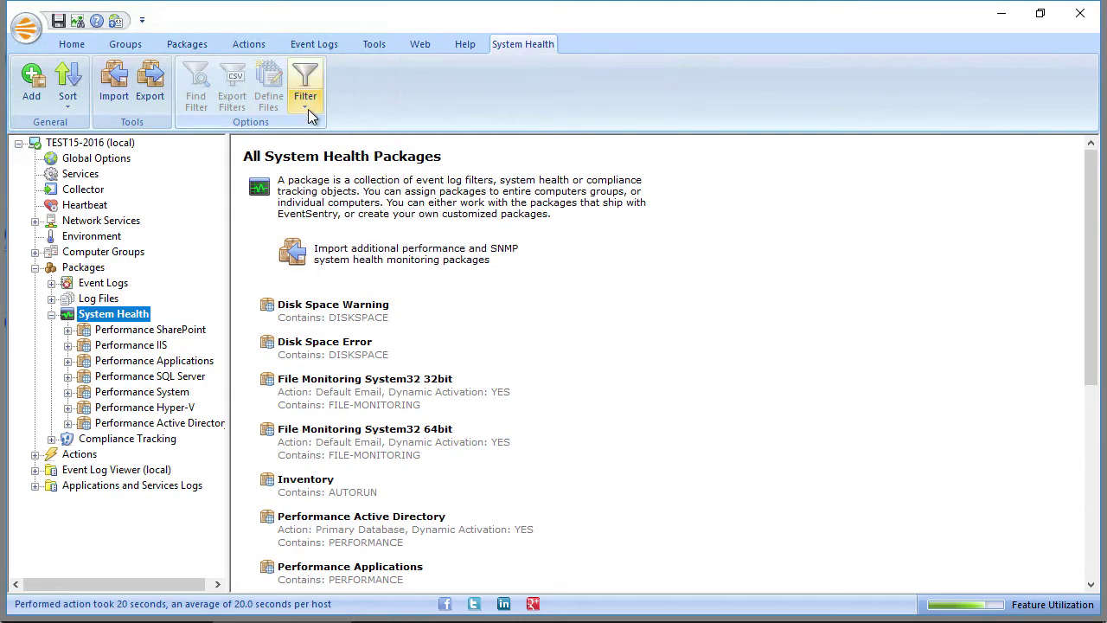
{"action": "left_click", "coordinate": [308, 105]}
{"action": "left_click", "coordinate": [334, 126]}
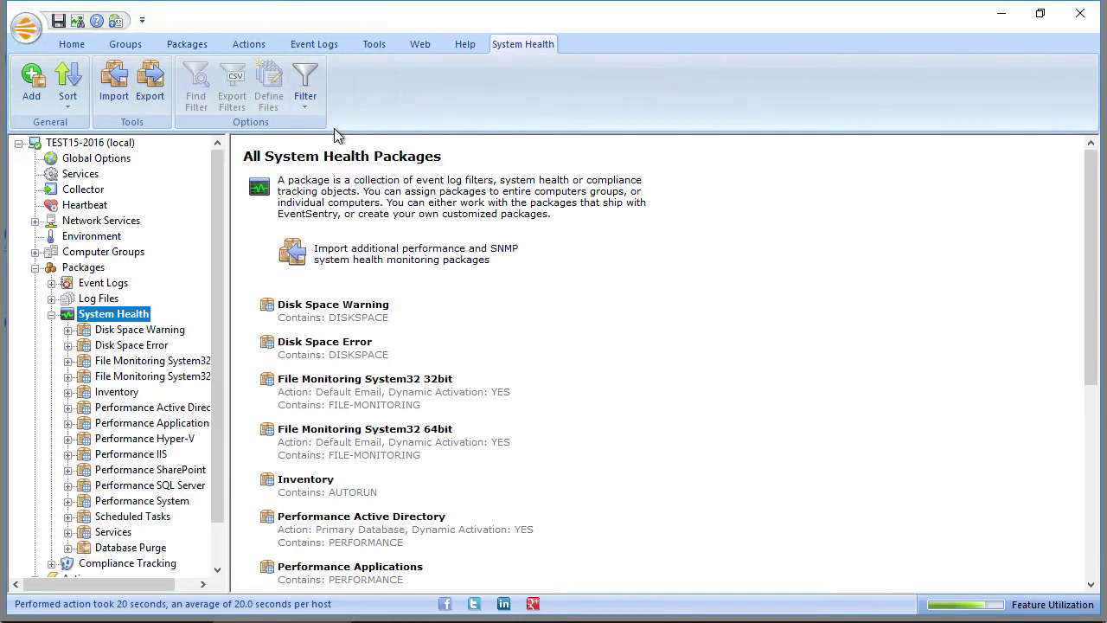
- Collapse the System Health packages and review the Complete Tracking and File Access Tracking compliance packages, collapsing the Compliance Tracking branch when done
{"action": "left_click", "coordinate": [51, 314]}
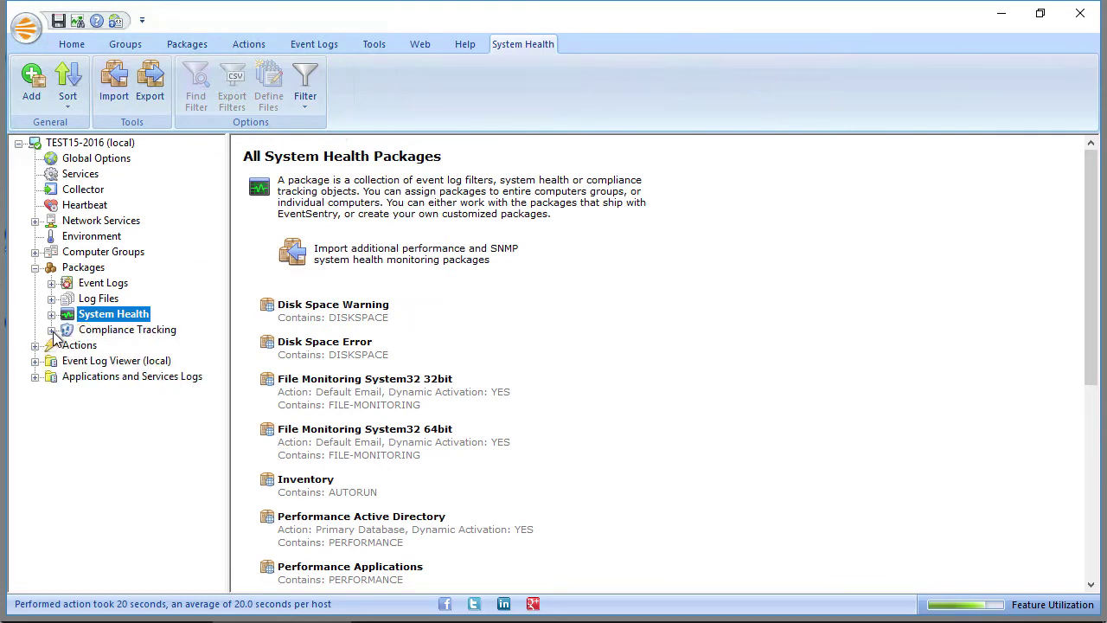
{"action": "left_click", "coordinate": [52, 330]}
{"action": "left_click", "coordinate": [75, 345]}
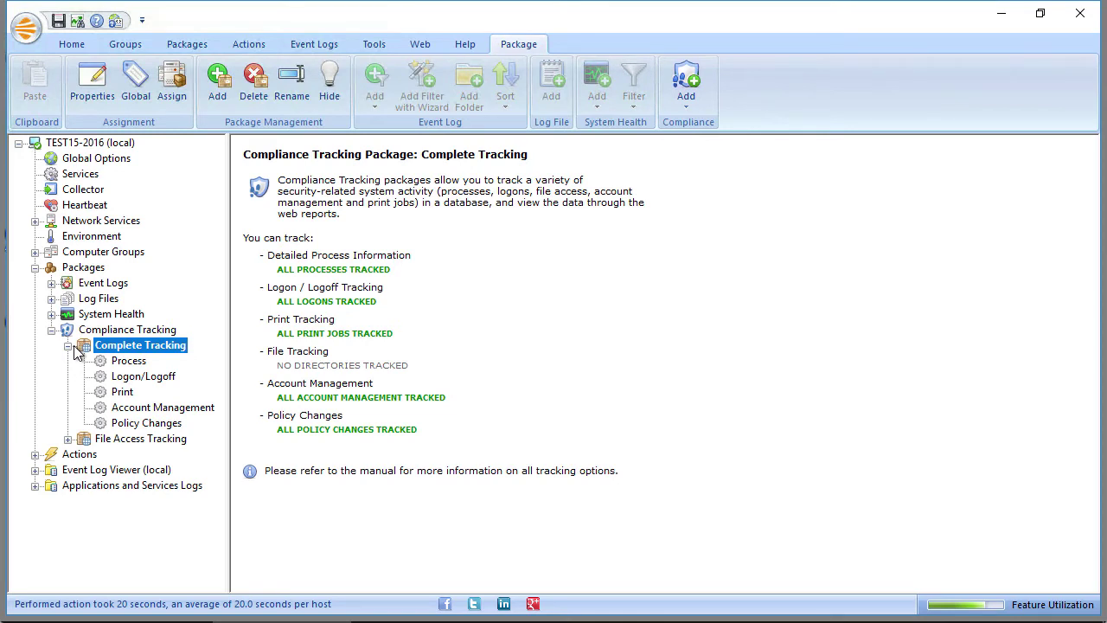
{"action": "left_click", "coordinate": [69, 439]}
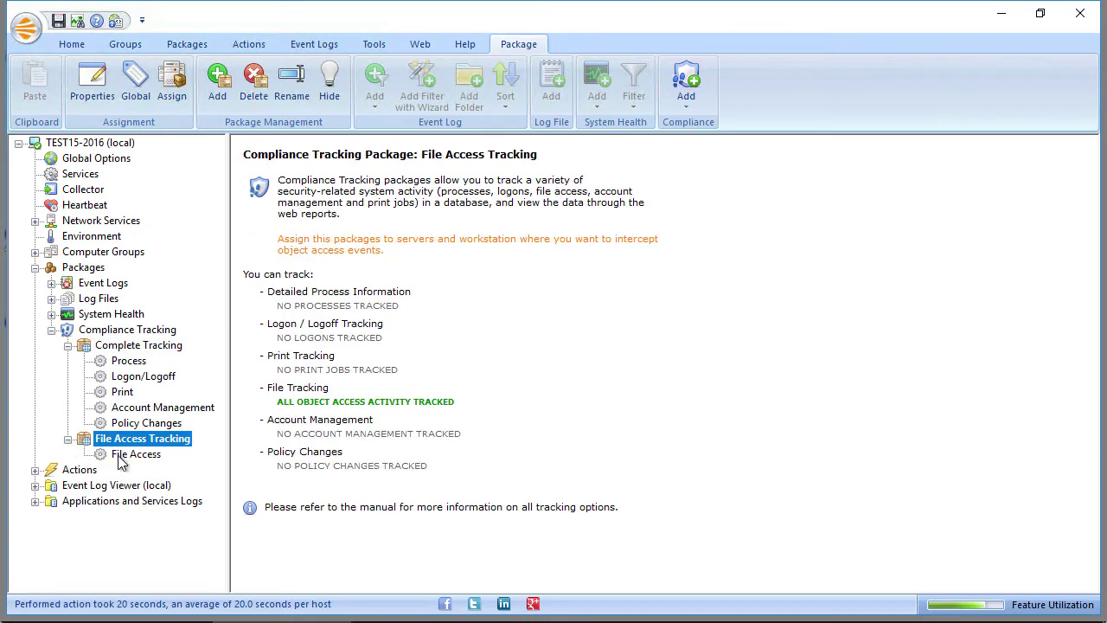
{"action": "left_click", "coordinate": [68, 440]}
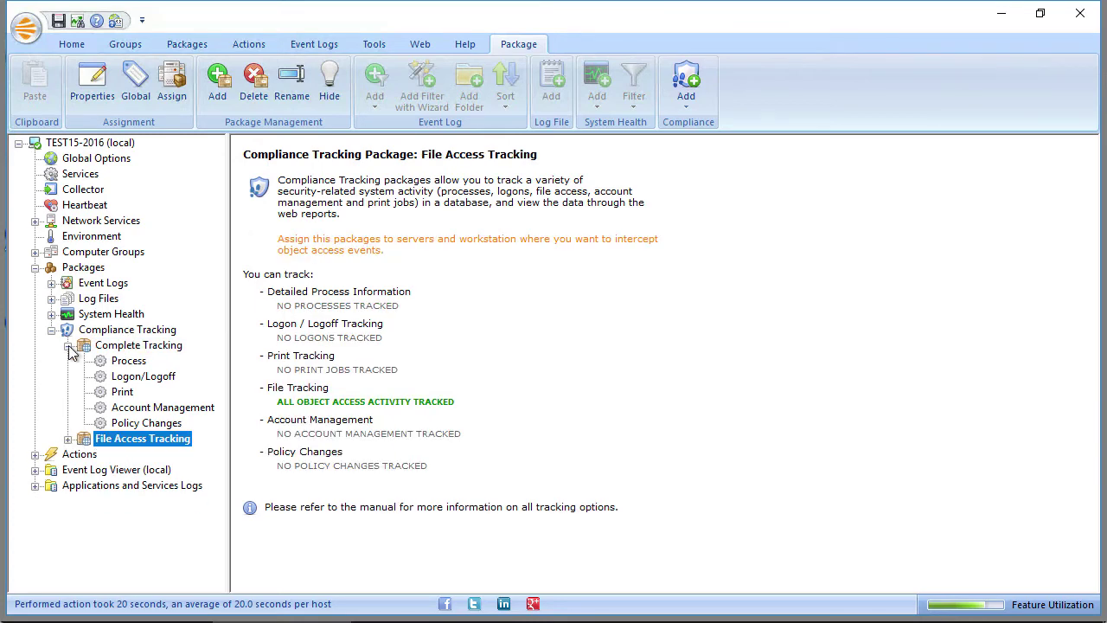
{"action": "left_click", "coordinate": [69, 345]}
{"action": "left_click", "coordinate": [53, 329]}
- Expand Actions and view the action types available for a new action, leaving the selection dialog without adding one
{"action": "left_click", "coordinate": [36, 346]}
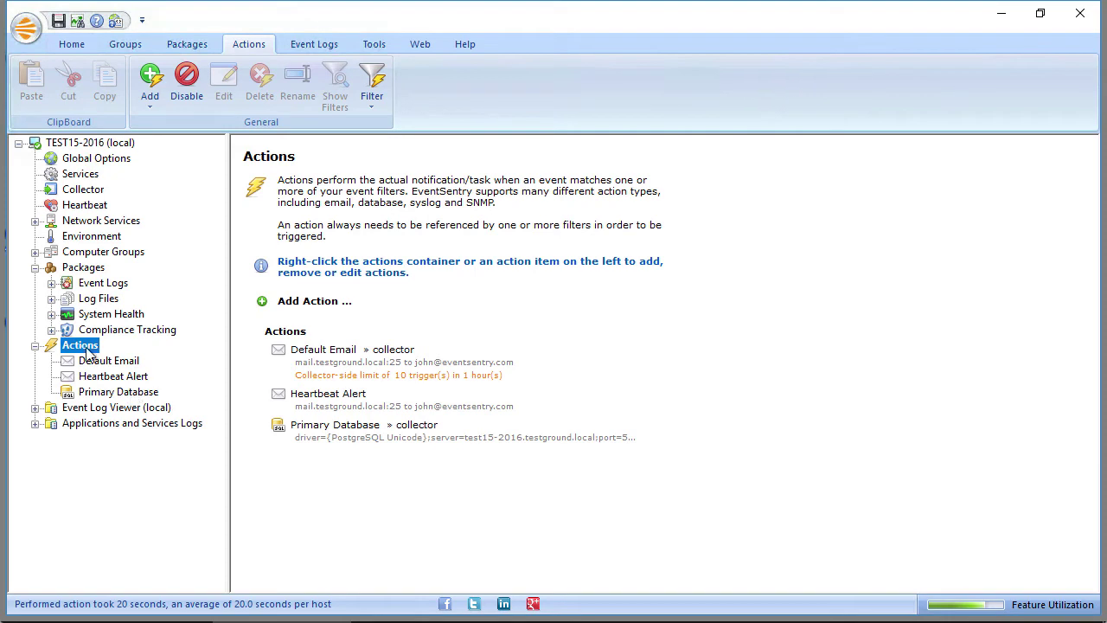
{"action": "left_click", "coordinate": [152, 78]}
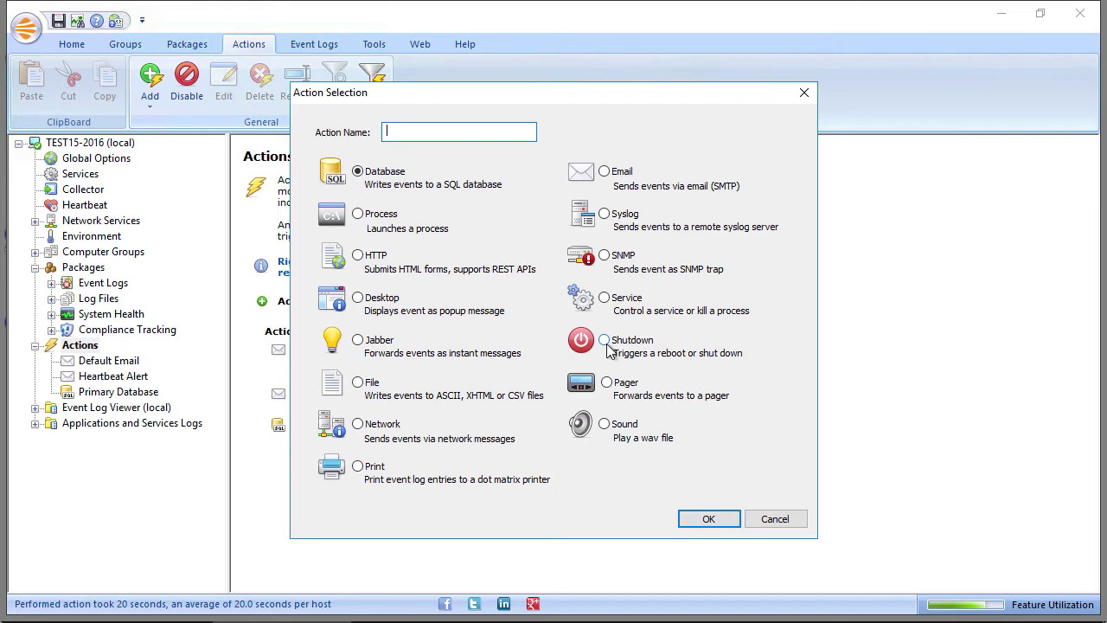
{"action": "left_click", "coordinate": [775, 519]}
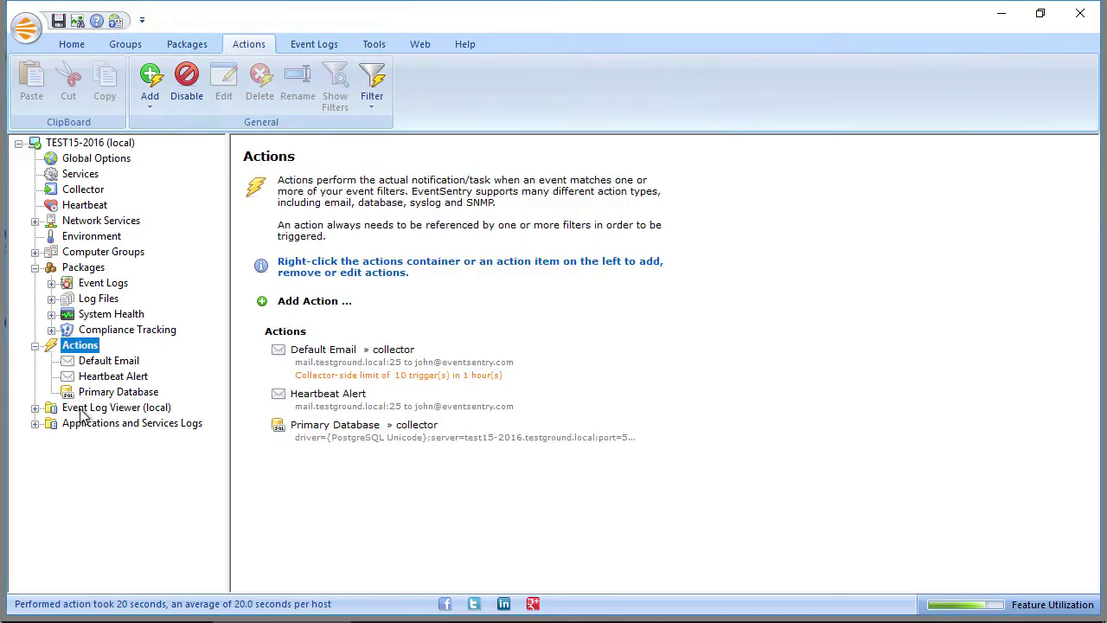
- Browse the Application log in the local Event Log Viewer, check the options offered for an error event, and collapse the viewer
{"action": "left_click", "coordinate": [83, 409]}
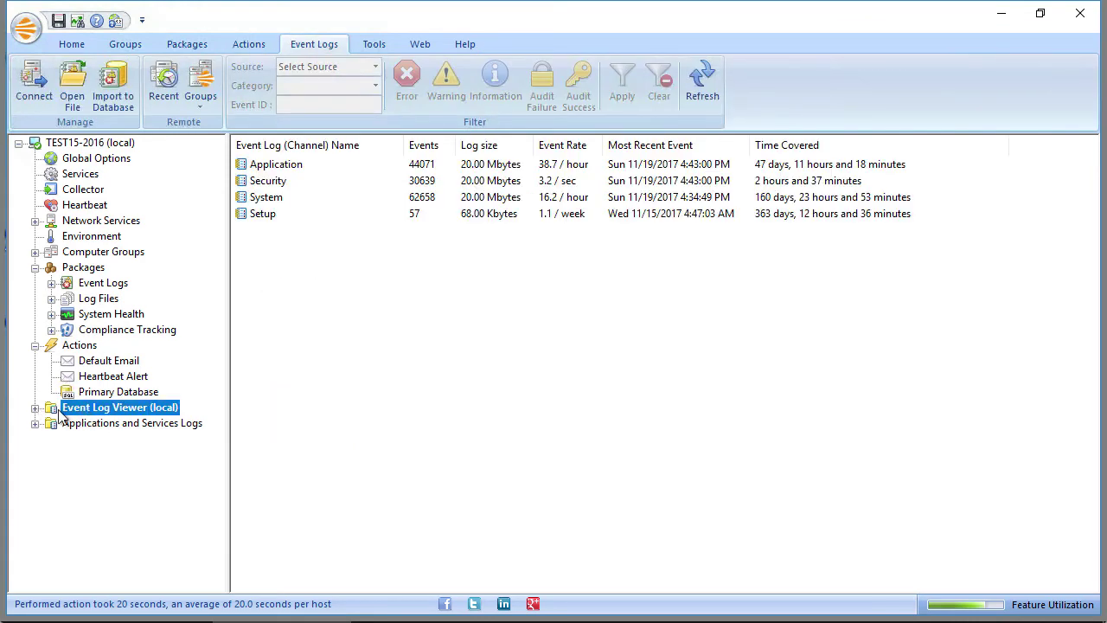
{"action": "left_click", "coordinate": [34, 408]}
{"action": "left_click", "coordinate": [97, 424]}
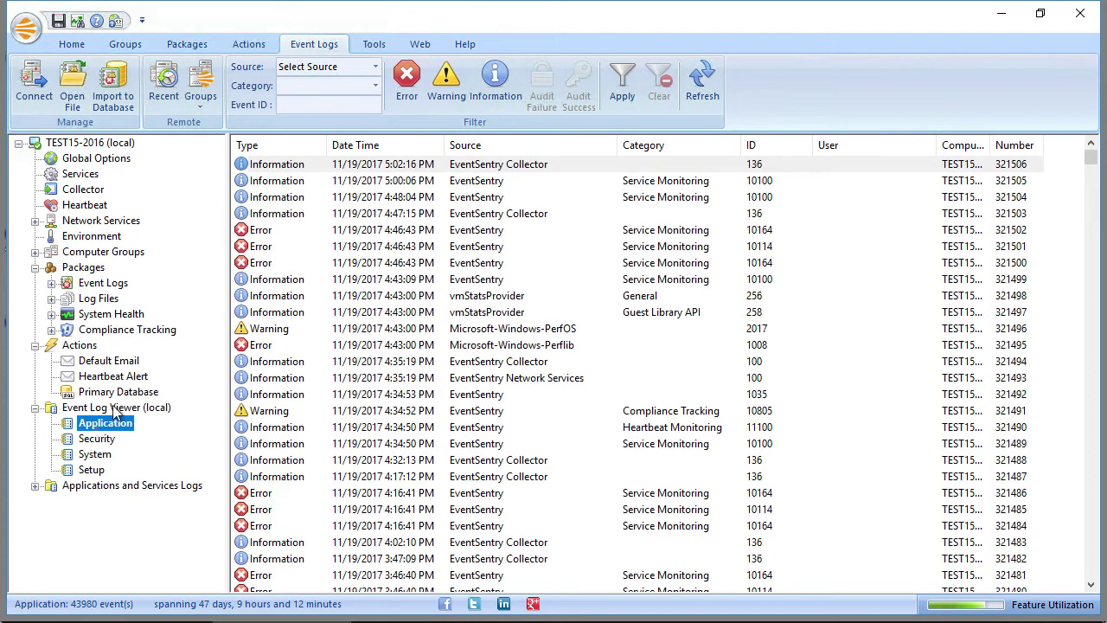
{"action": "right_click", "coordinate": [275, 231]}
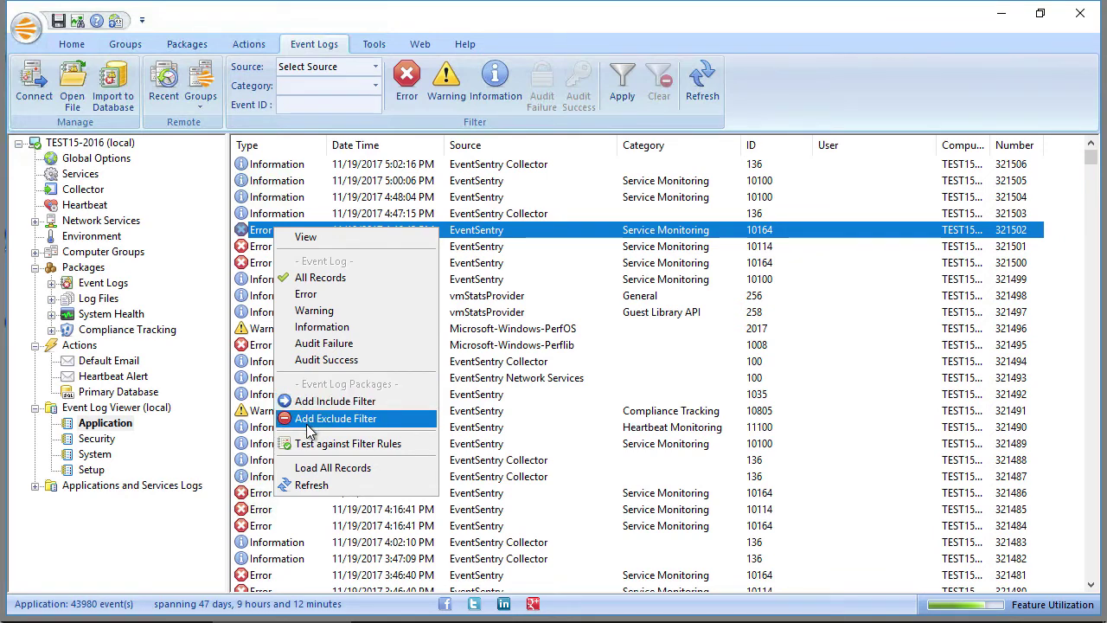
{"action": "double_click", "coordinate": [49, 411]}
- Review the list of event log channels under Applications and Services Logs
{"action": "left_click", "coordinate": [129, 428]}
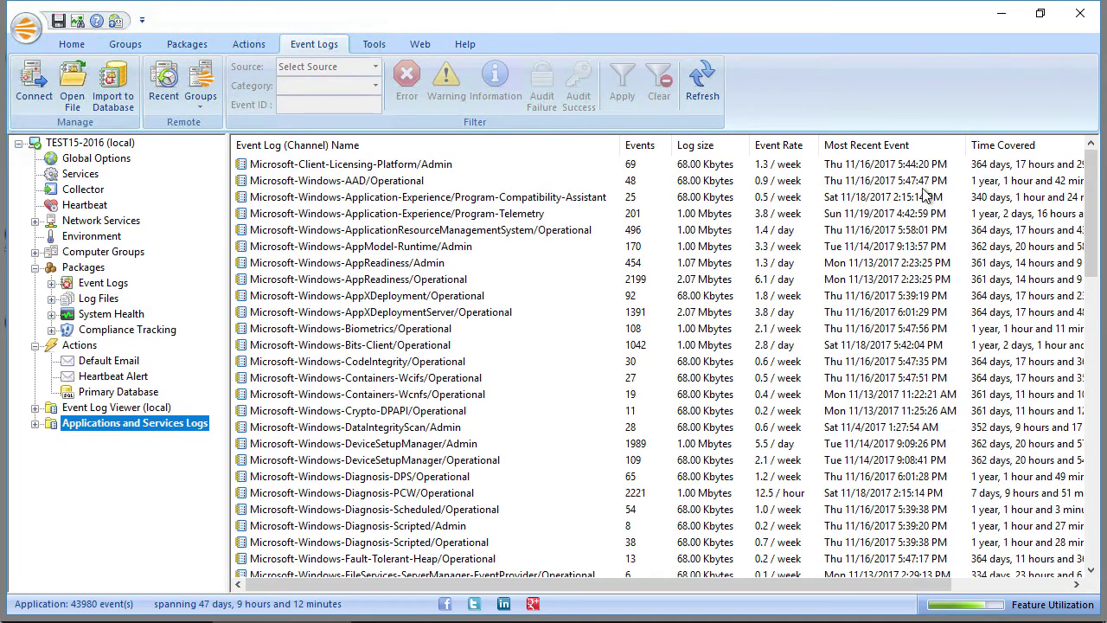
{"action": "left_click_drag", "start_coordinate": [1094, 229], "coordinate": [1090, 204]}
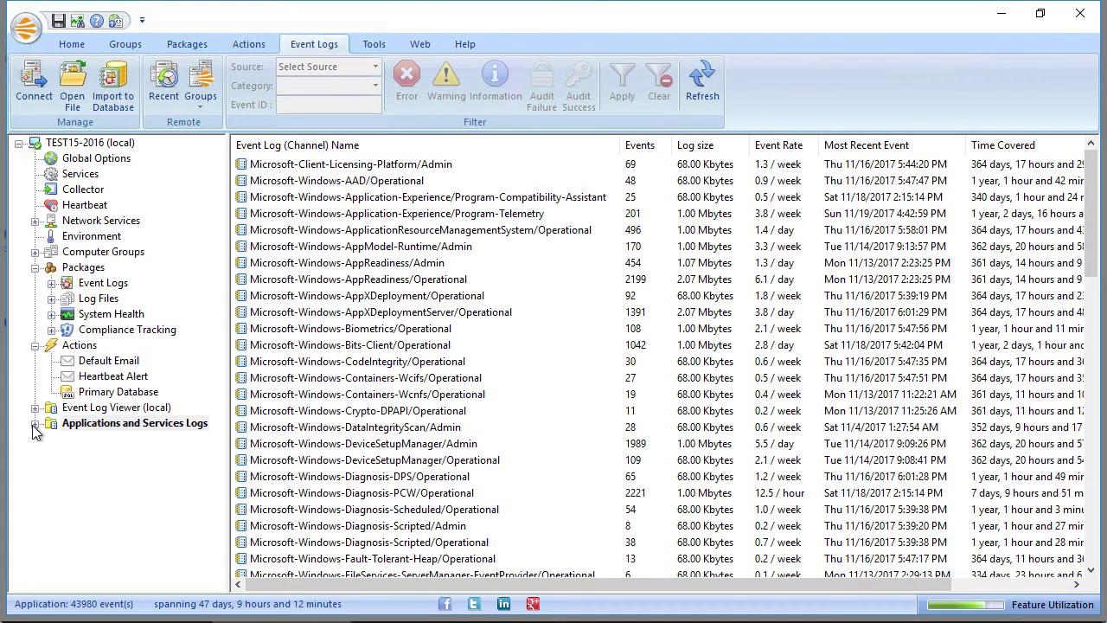
{"action": "left_click", "coordinate": [134, 429]}
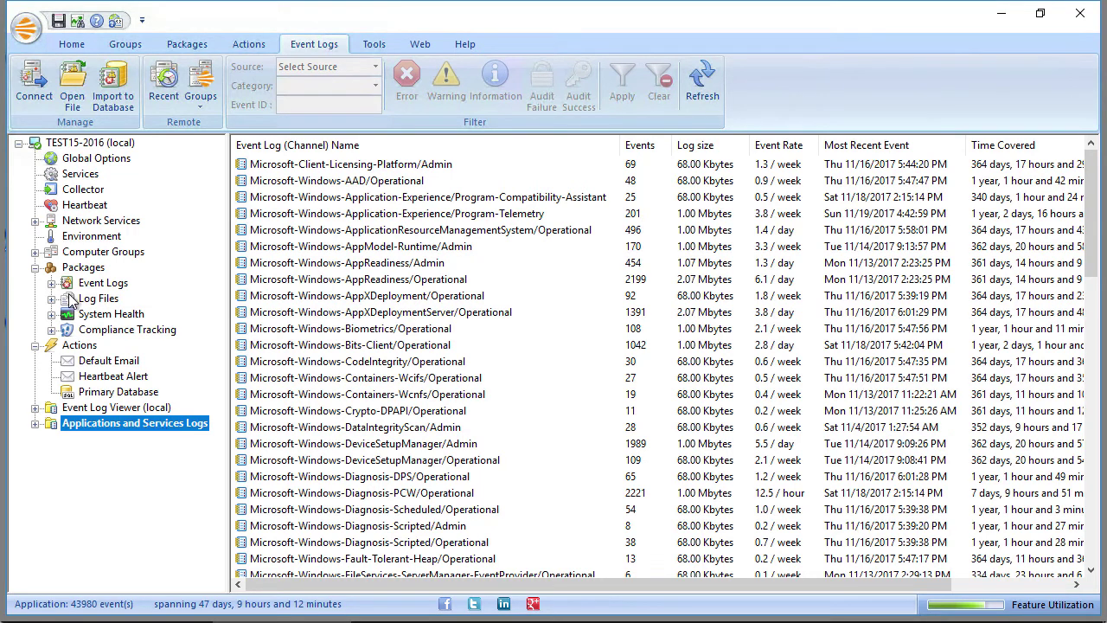
- Expand the Event Logs packages, widen the tree pane, and expand the Email Notification package to view its filters
{"action": "left_click", "coordinate": [52, 289]}
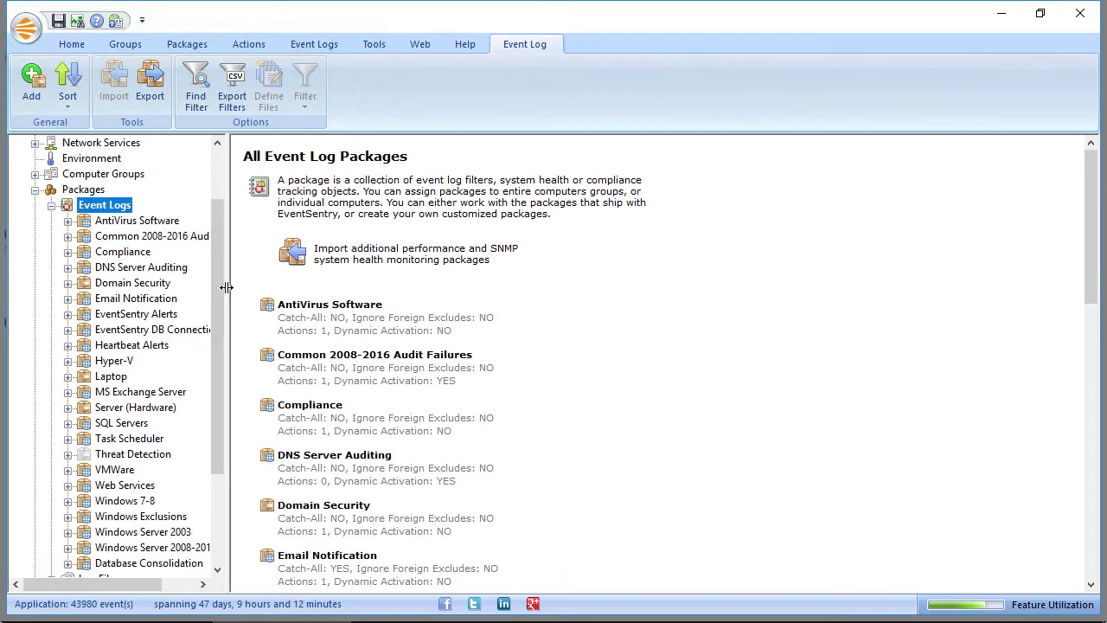
{"action": "left_click_drag", "start_coordinate": [227, 286], "coordinate": [257, 287]}
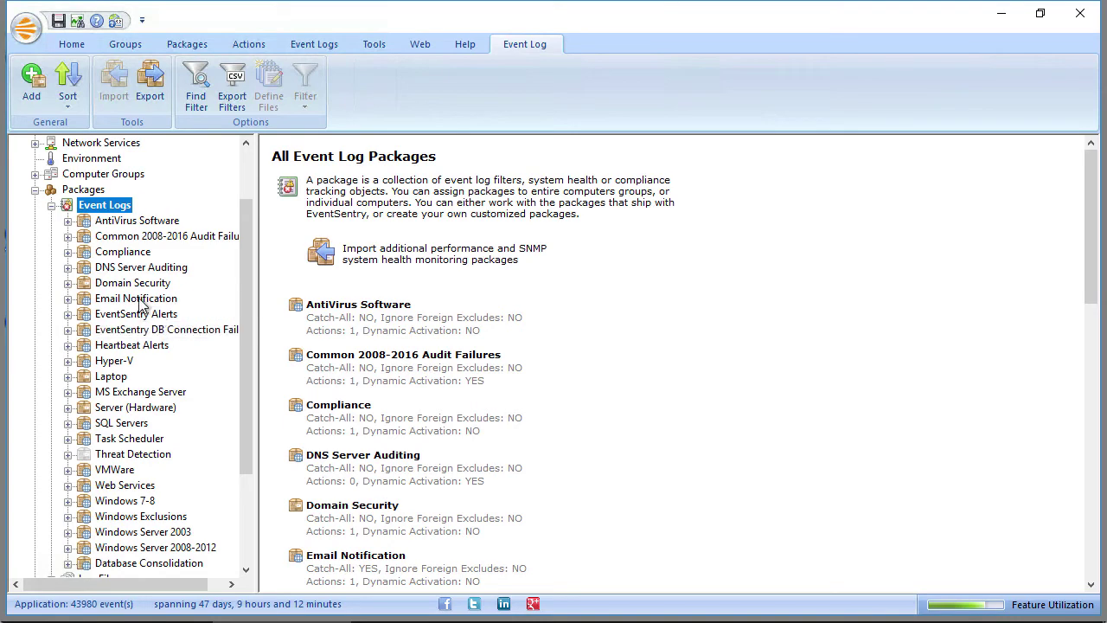
{"action": "left_click", "coordinate": [127, 298]}
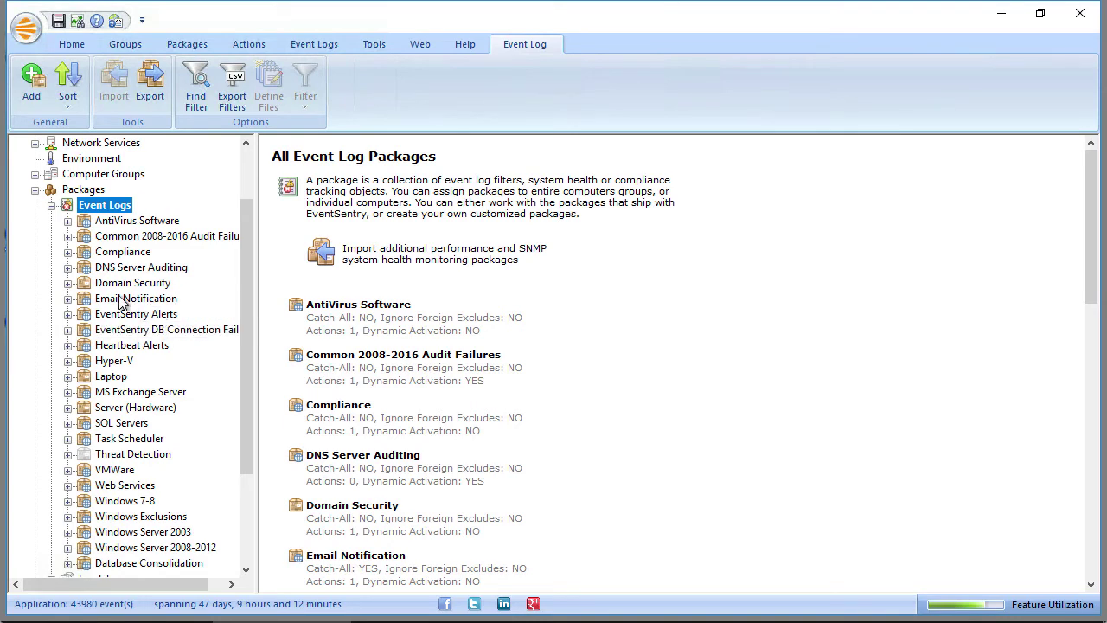
{"action": "left_click", "coordinate": [68, 298]}
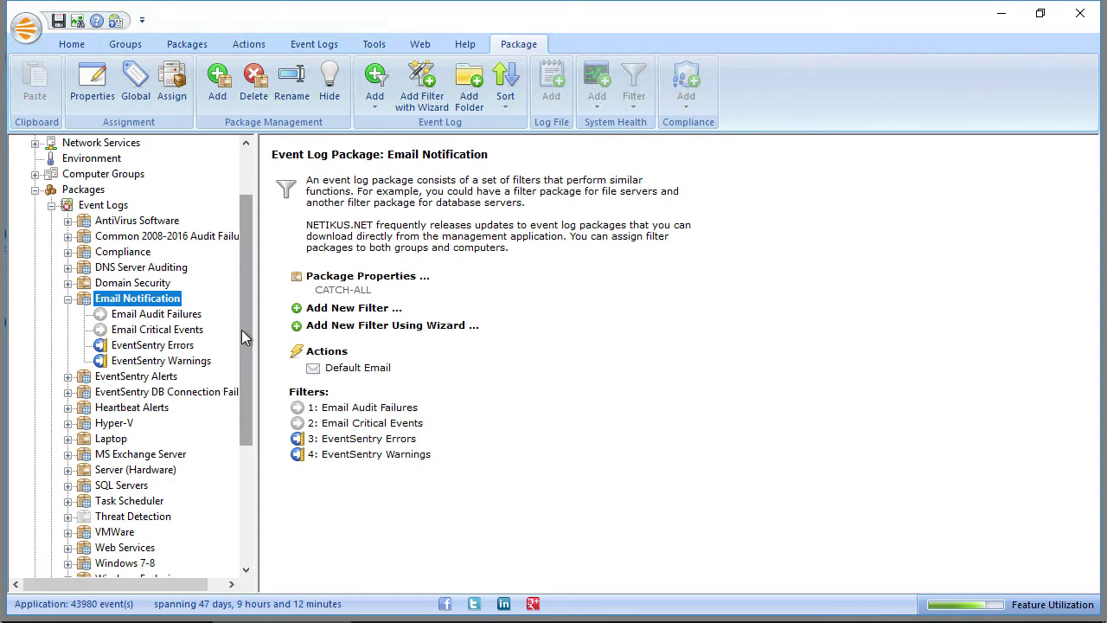
- Examine the general settings of the Email Audit Failures, Email Critical Events, EventSentry Errors and EventSentry Warnings filters
{"action": "left_click", "coordinate": [143, 315]}
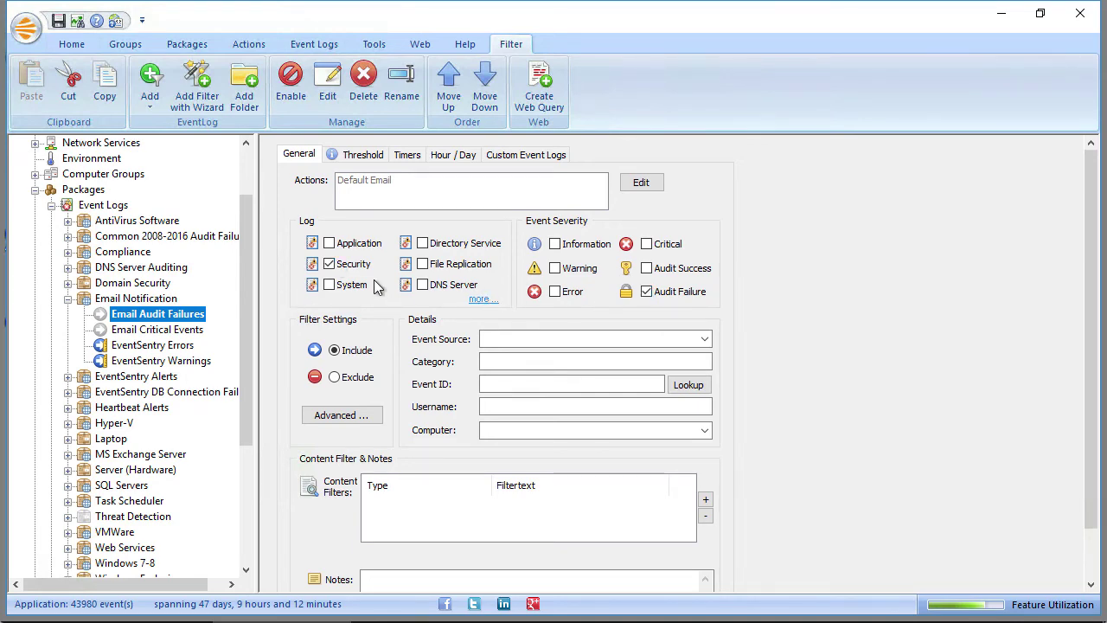
{"action": "left_click", "coordinate": [160, 331]}
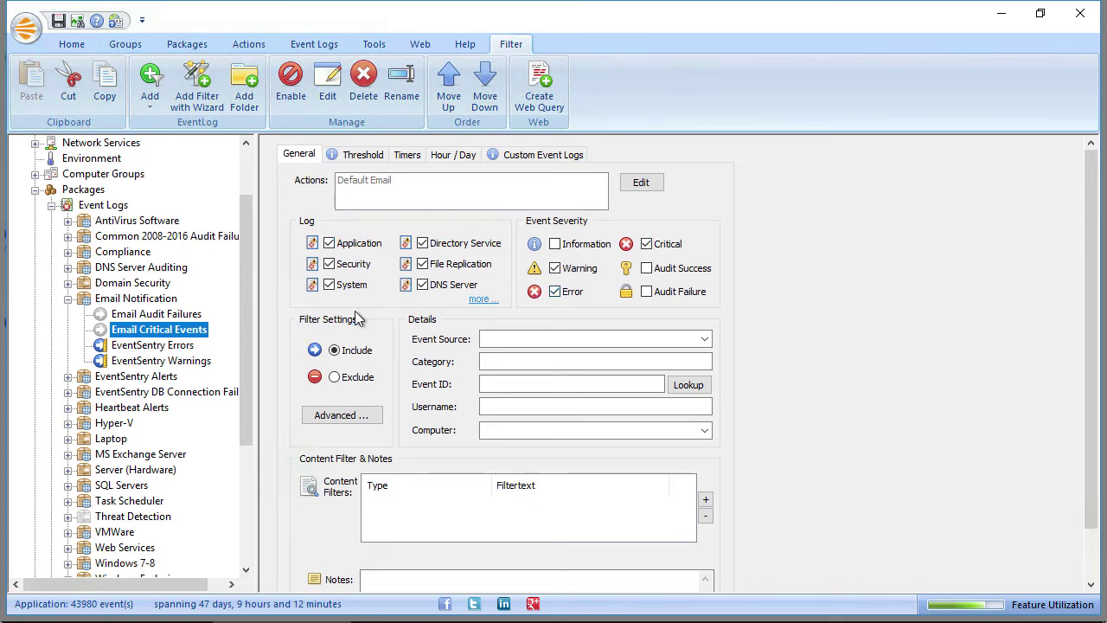
{"action": "left_click", "coordinate": [152, 346]}
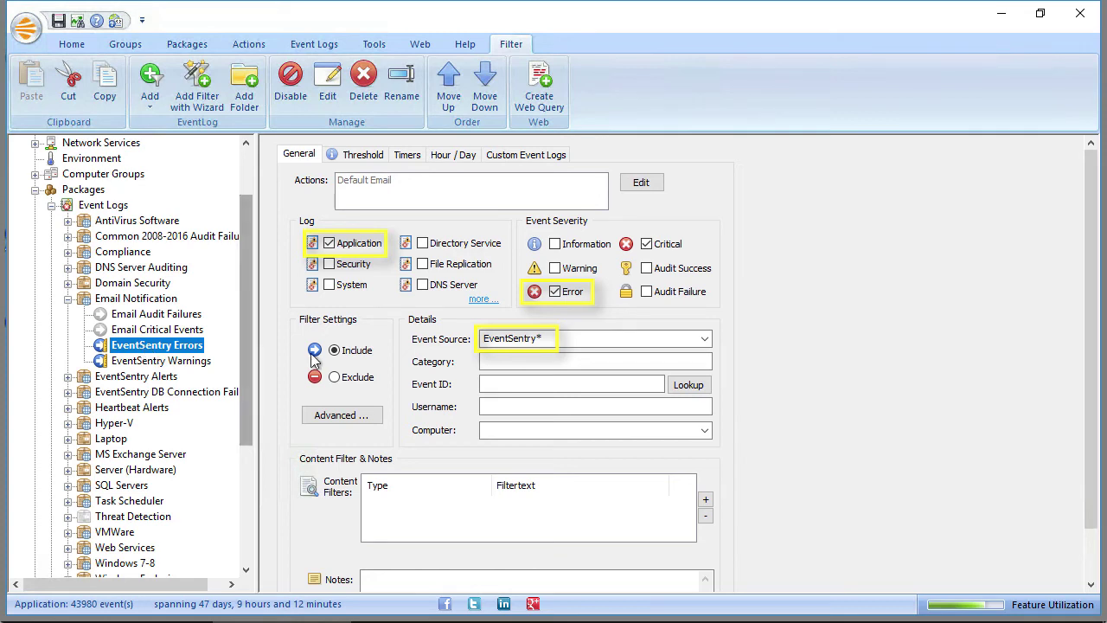
{"action": "mouse_move", "coordinate": [554, 339]}
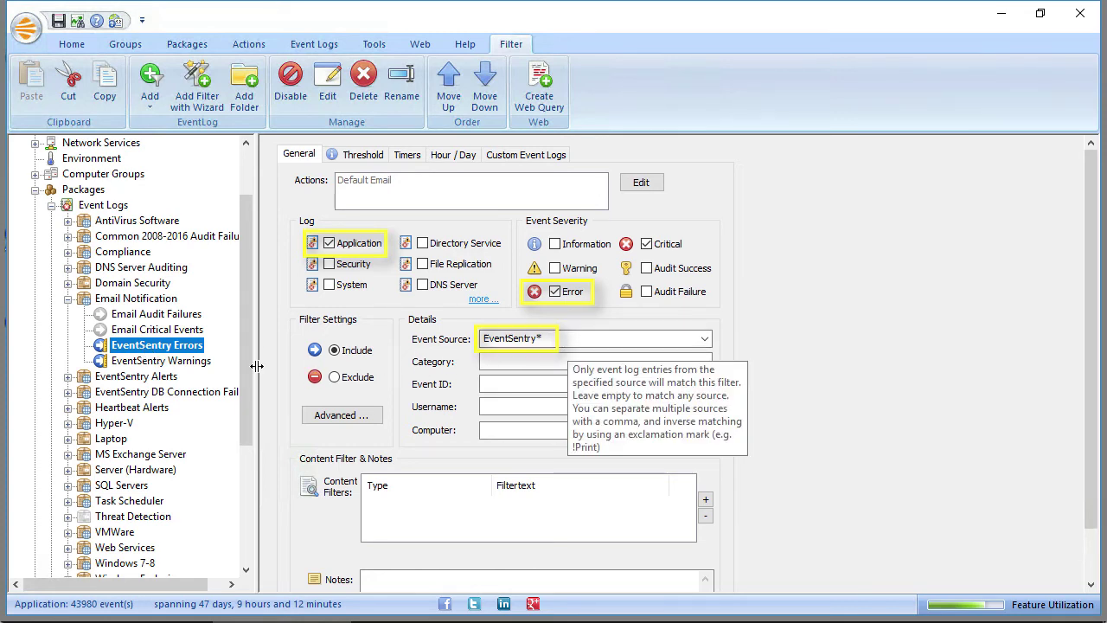
{"action": "left_click", "coordinate": [195, 363]}
{"action": "mouse_move", "coordinate": [560, 334]}
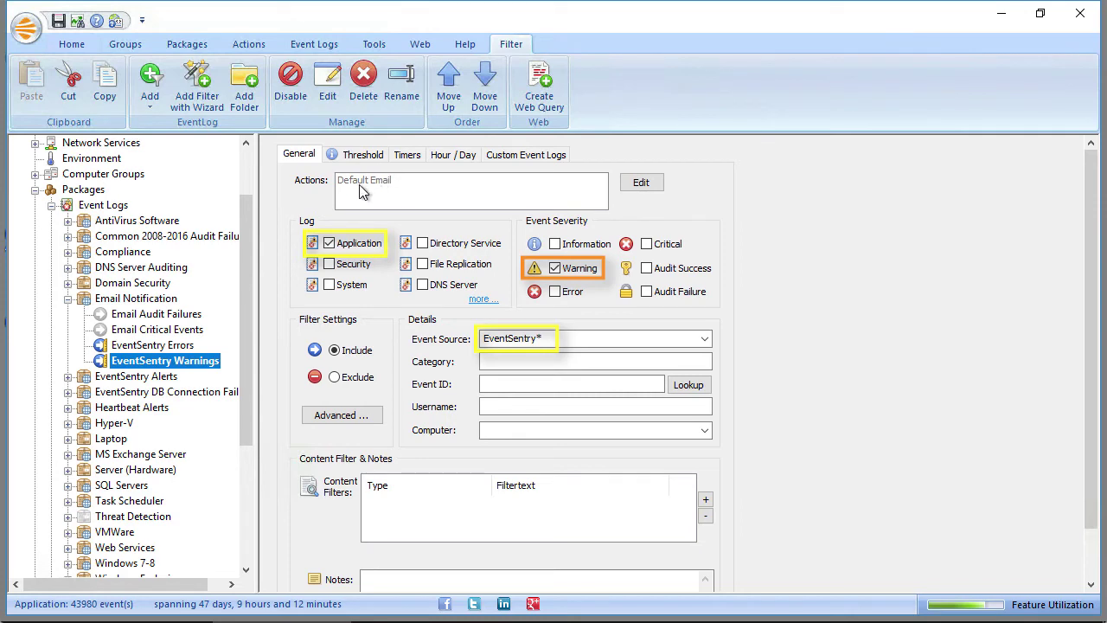
- Check the threshold settings and threshold type choices of the EventSentry Warnings filter, leaving them unchanged, and collapse the Email Notification package
{"action": "left_click", "coordinate": [355, 158]}
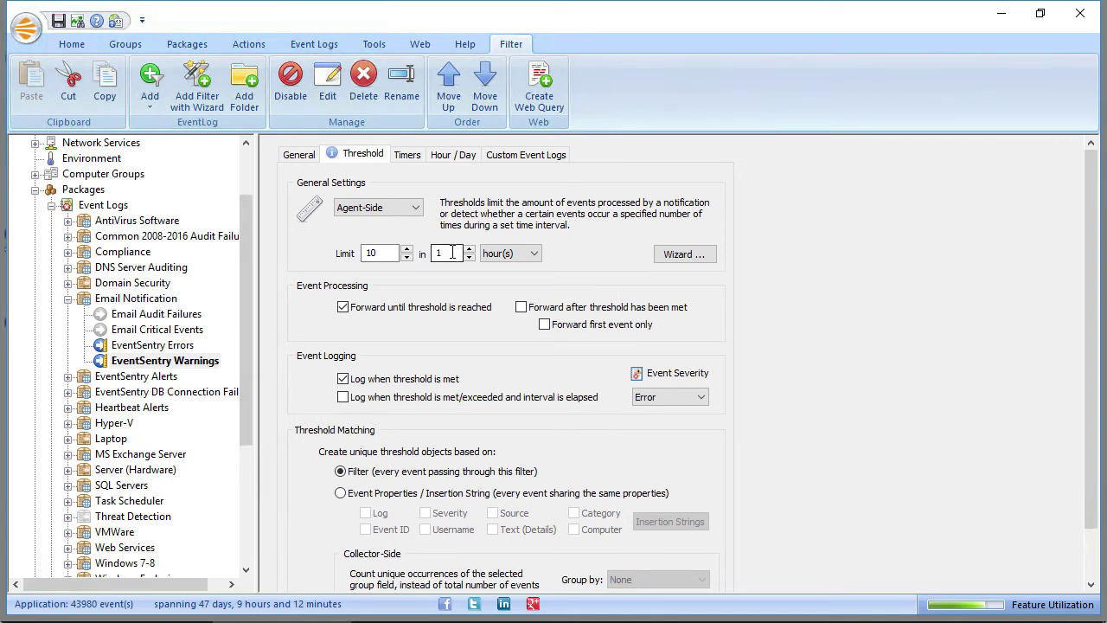
{"action": "left_click", "coordinate": [416, 214]}
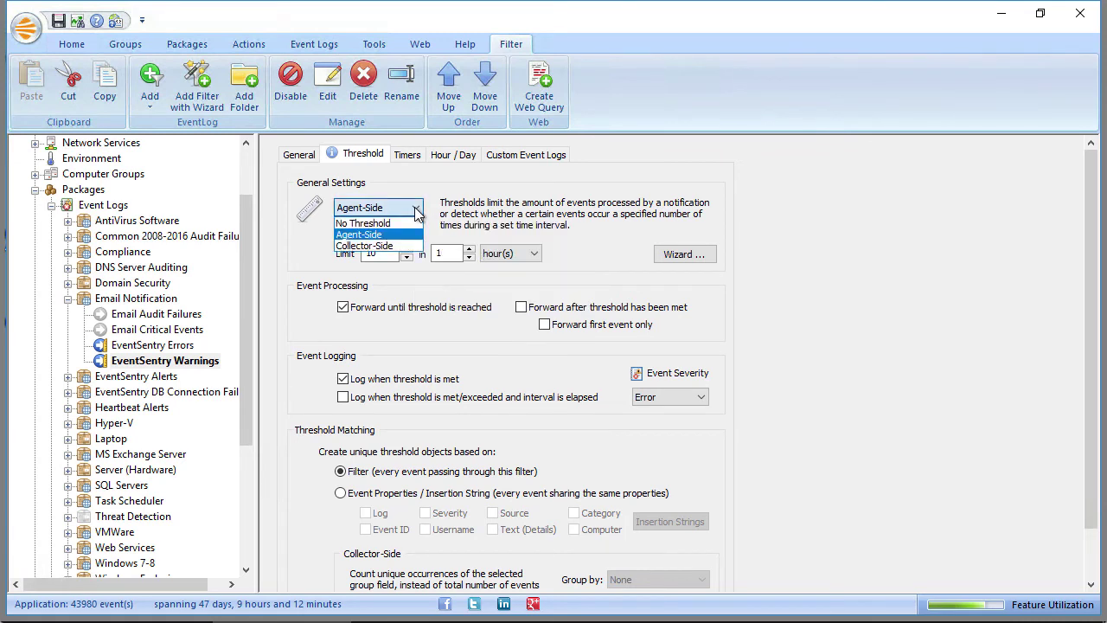
{"action": "left_click", "coordinate": [416, 214]}
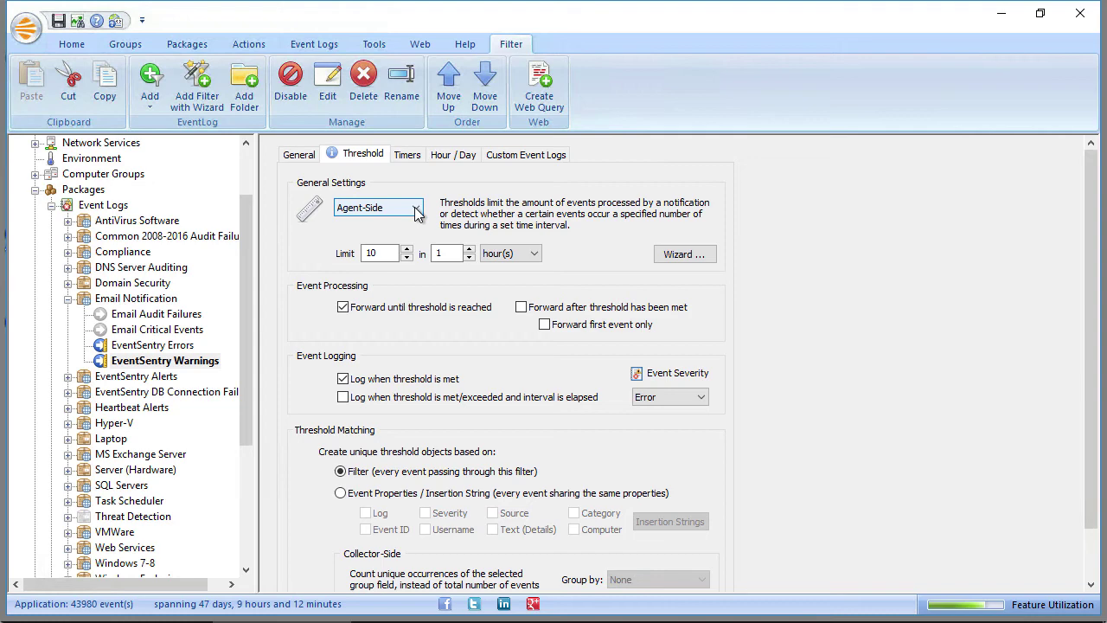
{"action": "left_click", "coordinate": [68, 298]}
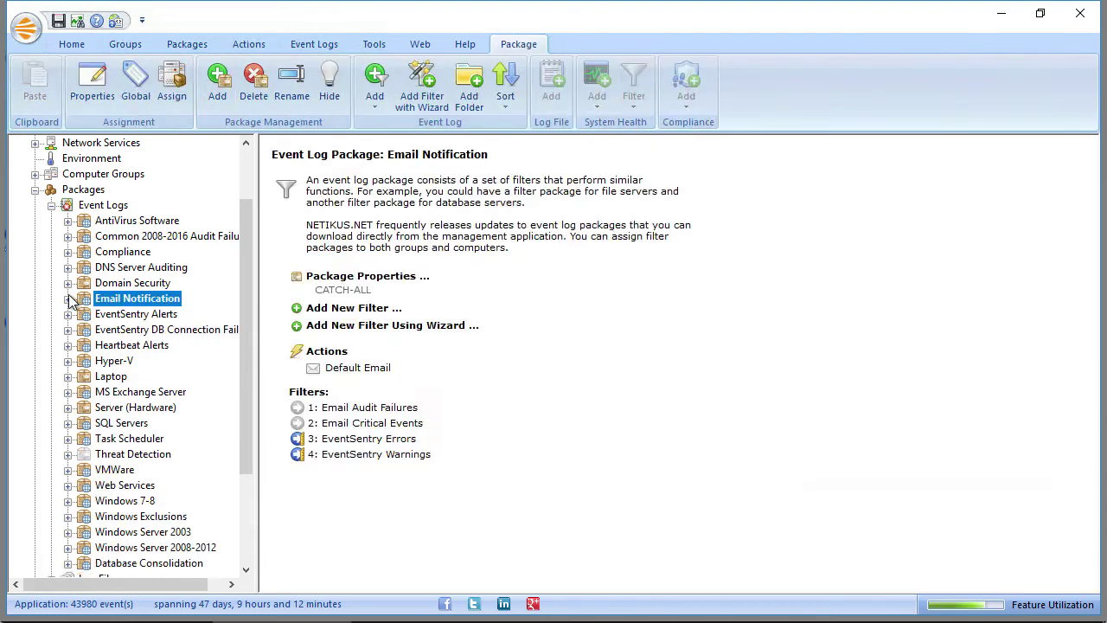
- Expand the Database Consolidation event log package and widen the tree pane to show its full filter names
{"action": "left_click_drag", "start_coordinate": [243, 412], "coordinate": [241, 483]}
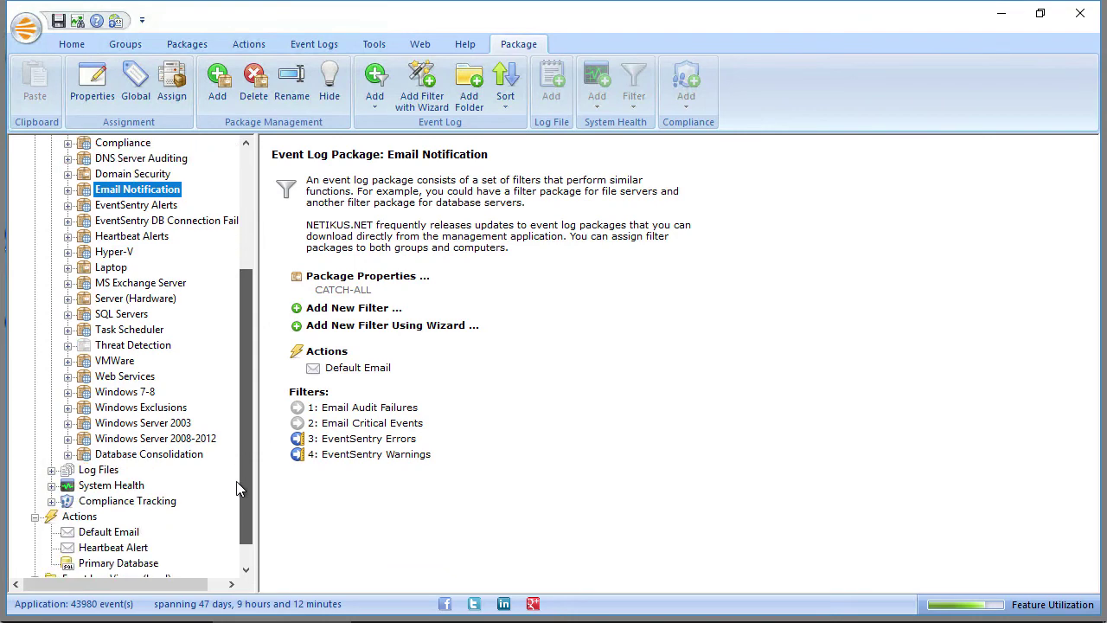
{"action": "left_click", "coordinate": [110, 461]}
{"action": "left_click", "coordinate": [68, 454]}
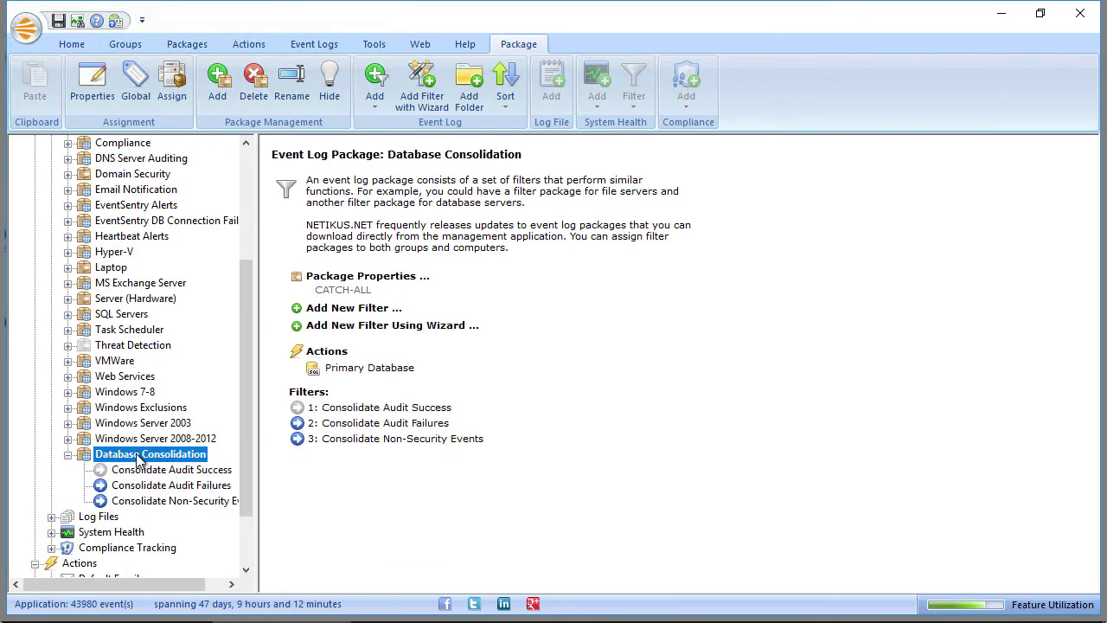
{"action": "left_click_drag", "start_coordinate": [259, 463], "coordinate": [295, 462]}
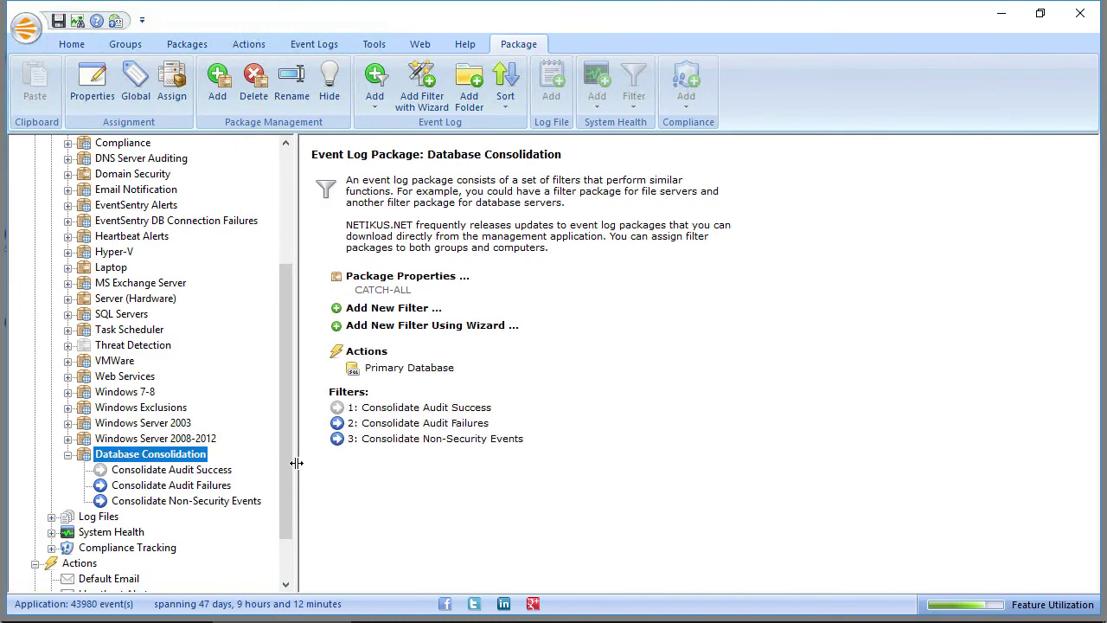
- Enable the Consolidate Audit Success filter in the Database Consolidation package
{"action": "left_click", "coordinate": [173, 472]}
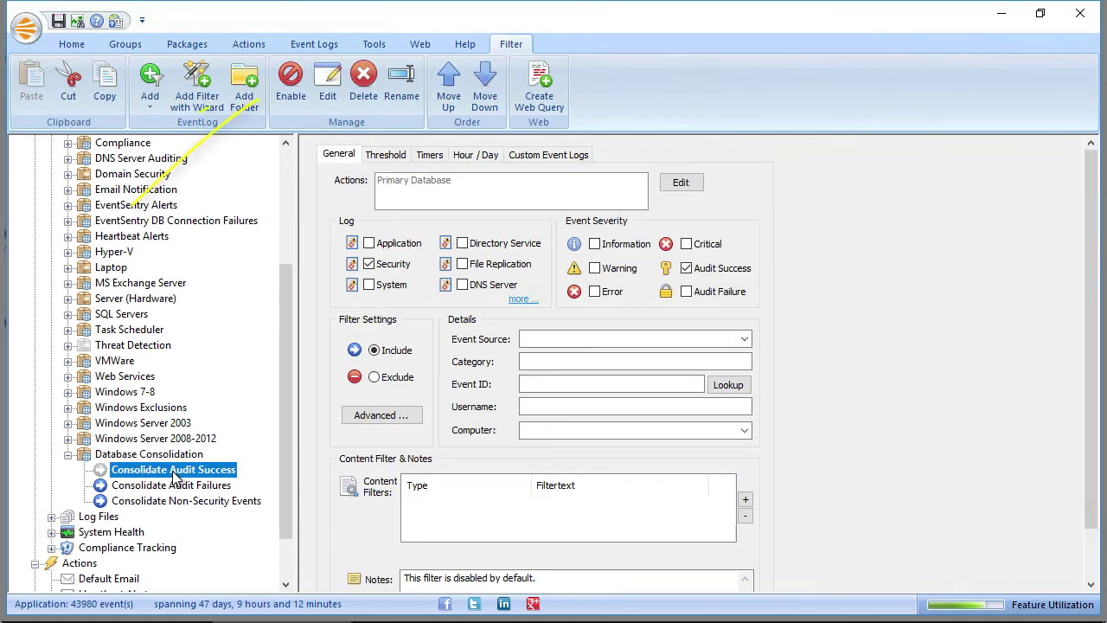
{"action": "right_click", "coordinate": [173, 473]}
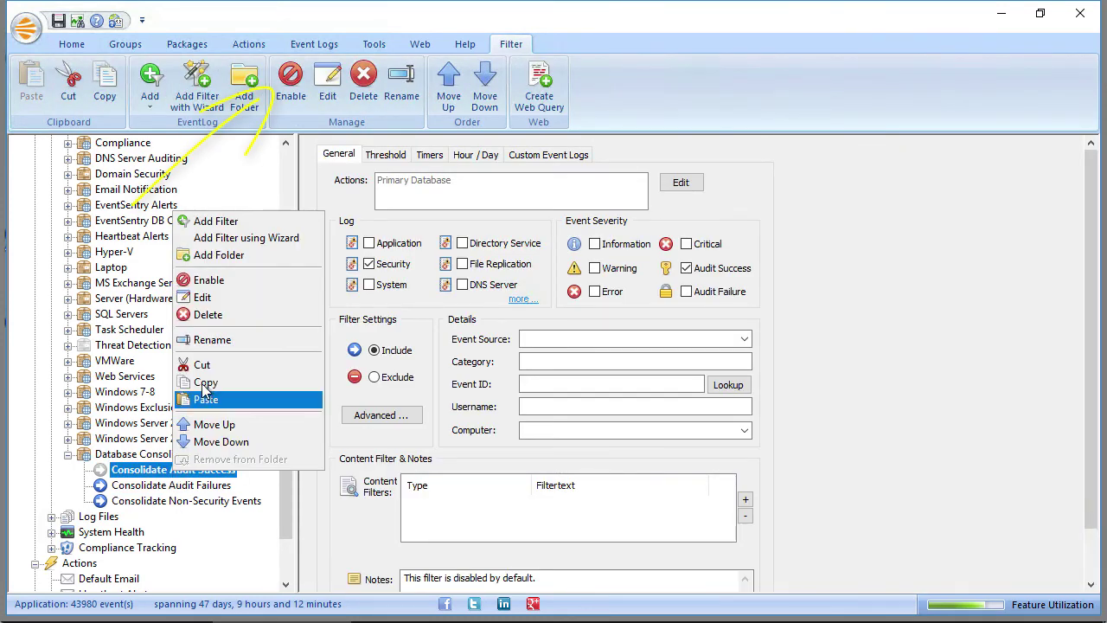
{"action": "left_click", "coordinate": [229, 284]}
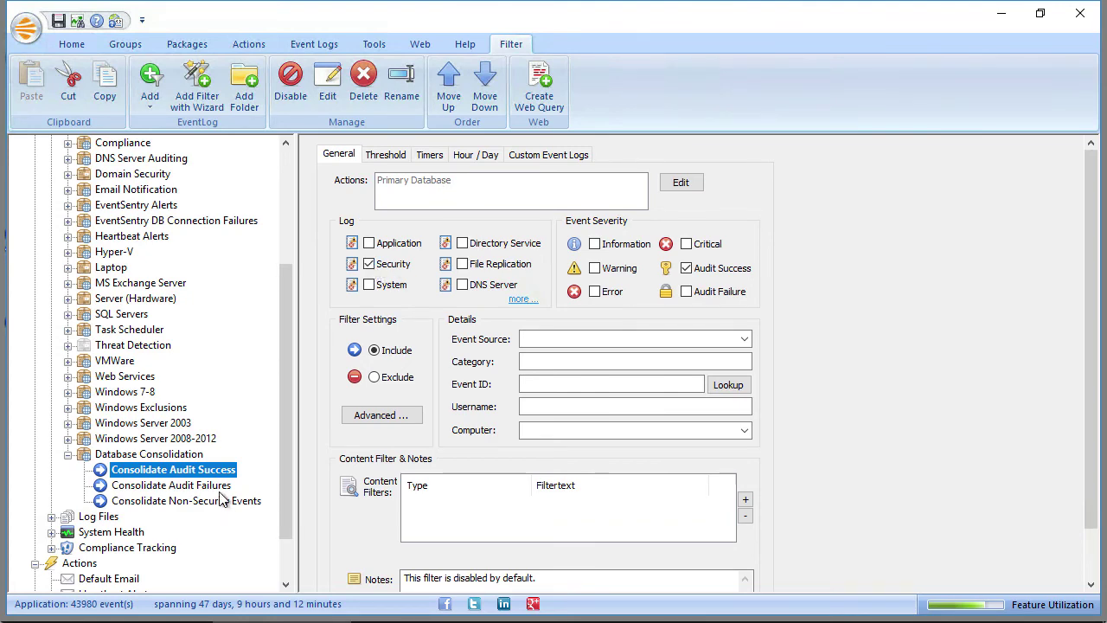
- Examine the Consolidate Audit Failures and Consolidate Non-Security Events filters, including the custom event logs monitored by the latter
{"action": "left_click", "coordinate": [214, 487]}
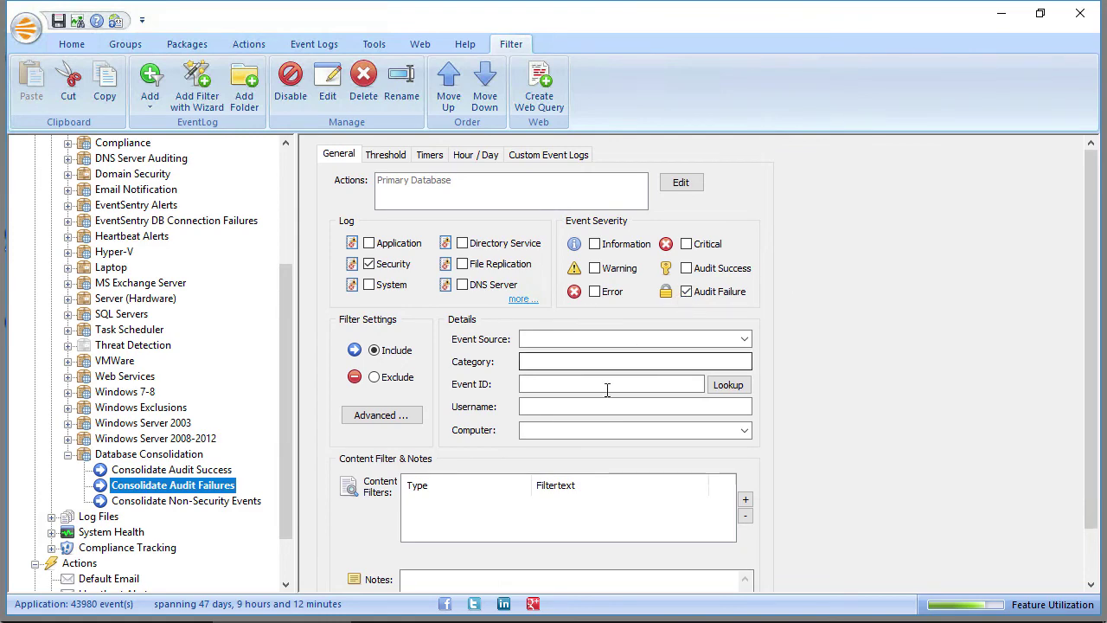
{"action": "left_click", "coordinate": [177, 502]}
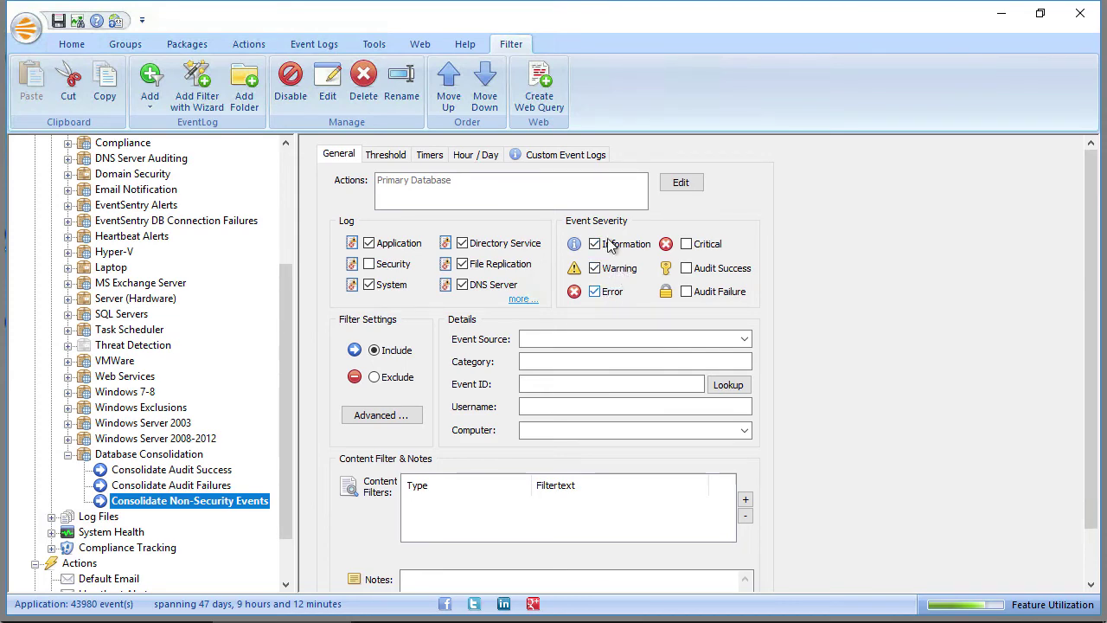
{"action": "left_click", "coordinate": [555, 163]}
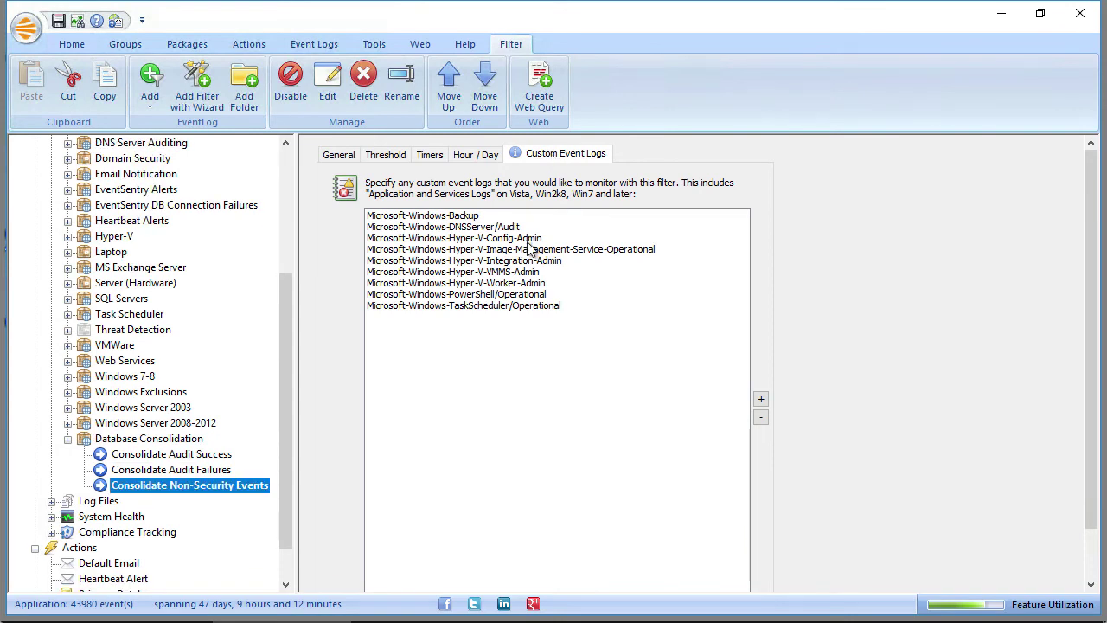
- Look through the Consolidate Non-Security Events filter's custom event logs, highlighting Microsoft-Windows-Backup, Microsoft-Windows-DNSServer/Audit and Microsoft-Windows-PowerShell/Operational
{"action": "left_click", "coordinate": [487, 216]}
{"action": "left_click", "coordinate": [497, 227]}
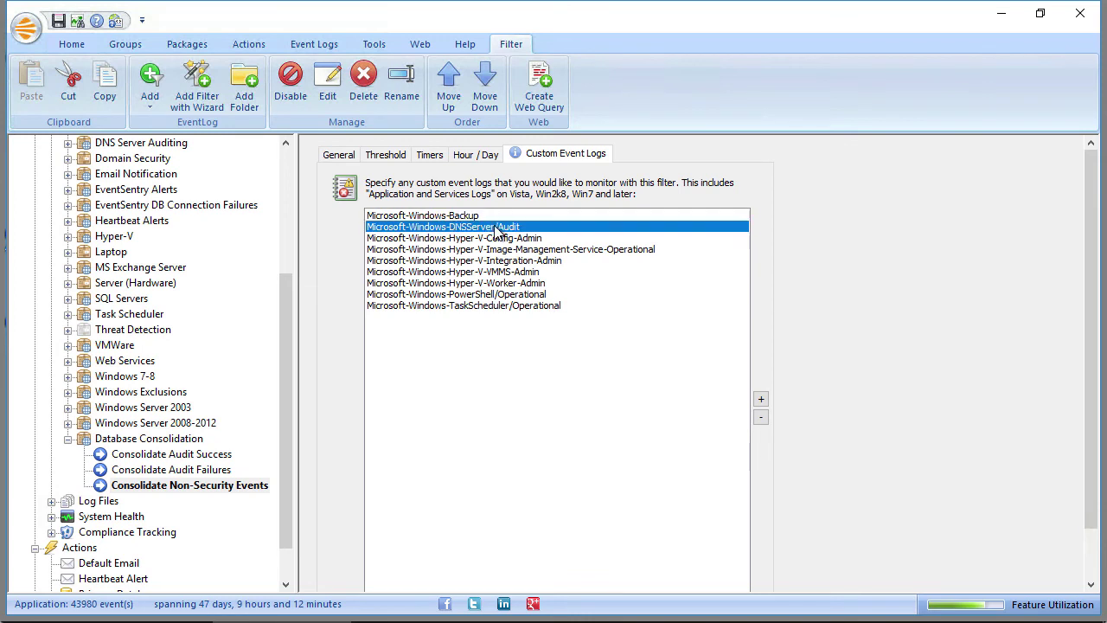
{"action": "left_click", "coordinate": [529, 294]}
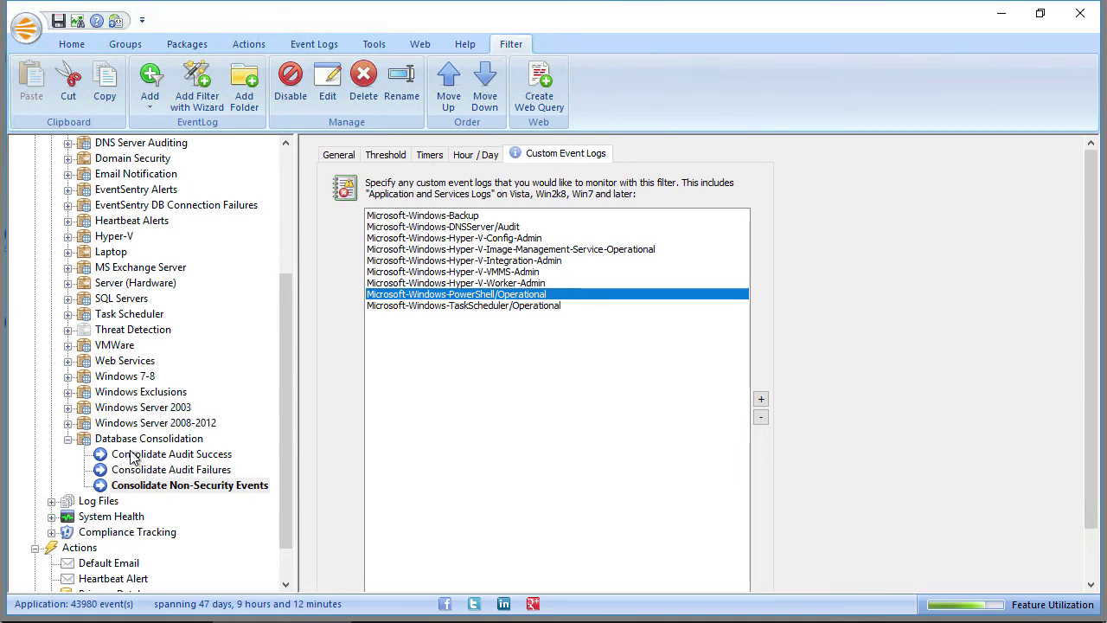
- Collapse the Database Consolidation package, review the Email Notification package's filters, and collapse the whole Event Logs package list
{"action": "left_click", "coordinate": [67, 439]}
{"action": "left_click_drag", "start_coordinate": [287, 330], "coordinate": [278, 199]}
{"action": "left_click", "coordinate": [76, 318]}
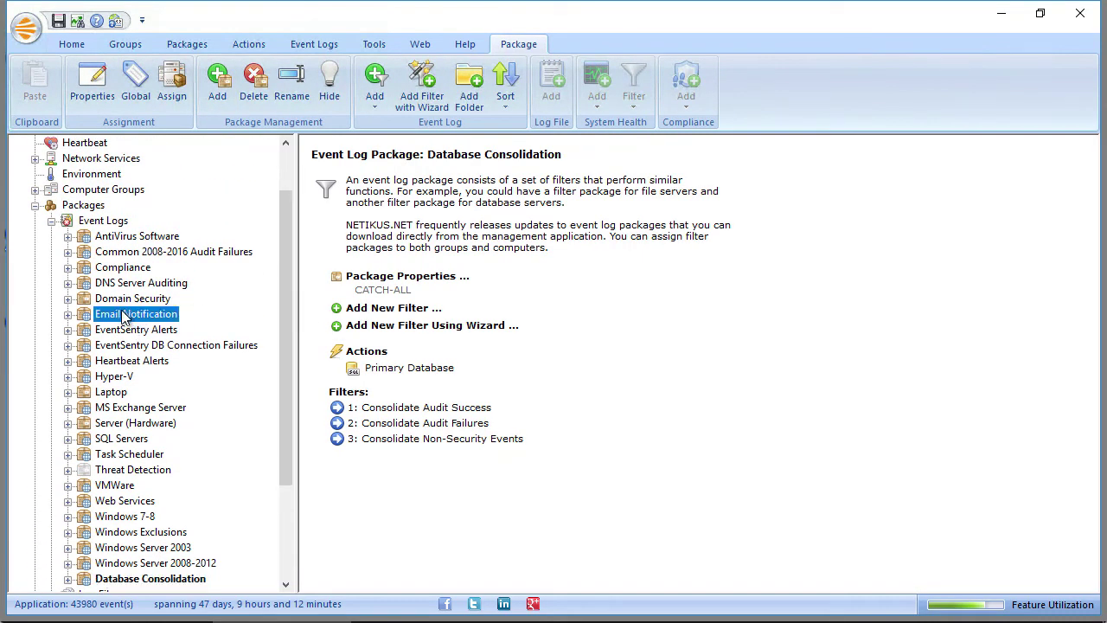
{"action": "left_click", "coordinate": [69, 315]}
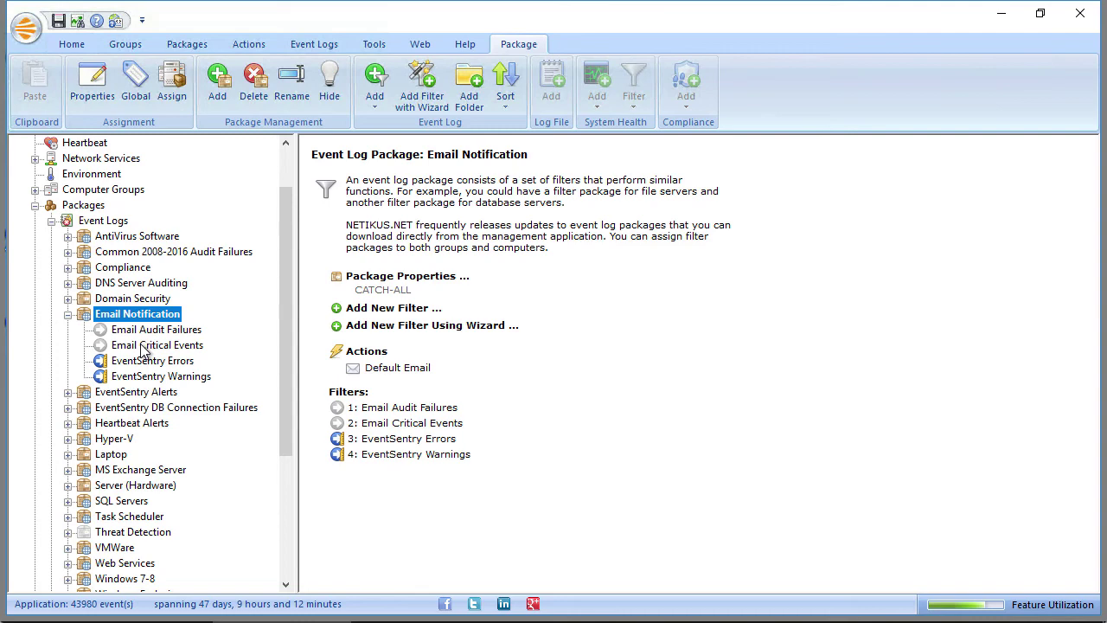
{"action": "left_click", "coordinate": [69, 315]}
{"action": "left_click", "coordinate": [53, 223]}
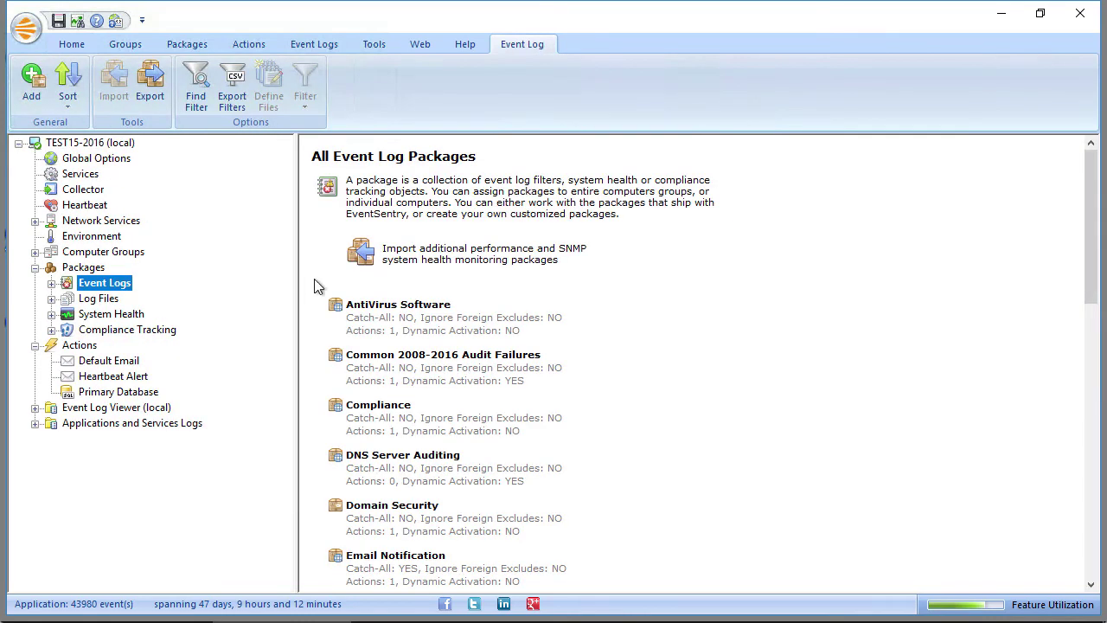
- Expand Network Services and examine the Syslog Daemon's general, database and event log settings
{"action": "left_click", "coordinate": [86, 143]}
{"action": "left_click", "coordinate": [81, 222]}
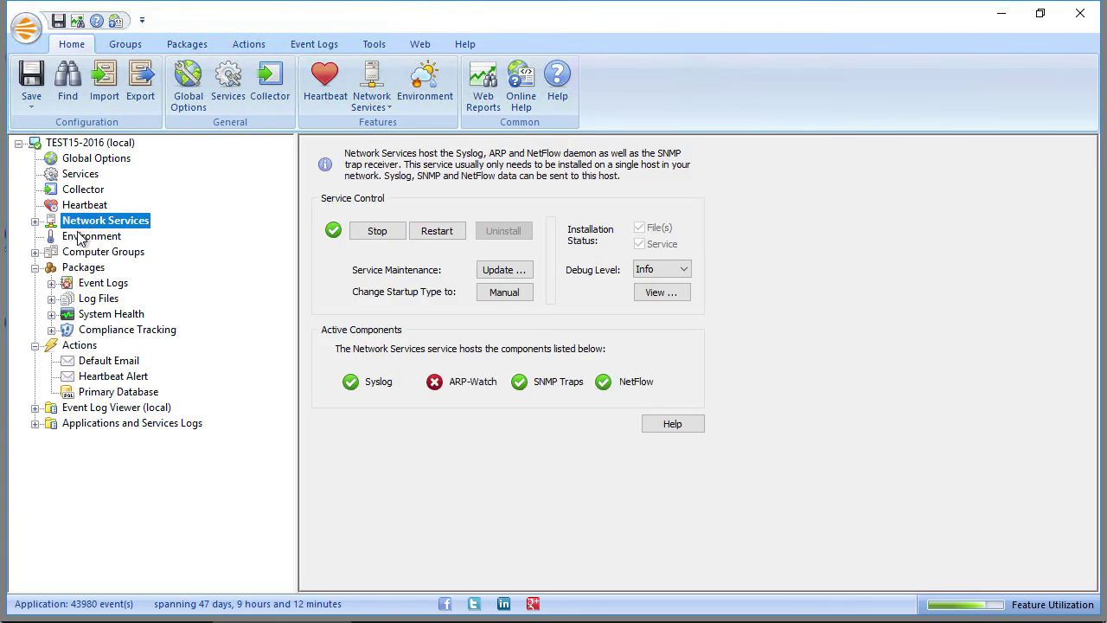
{"action": "left_click", "coordinate": [38, 222]}
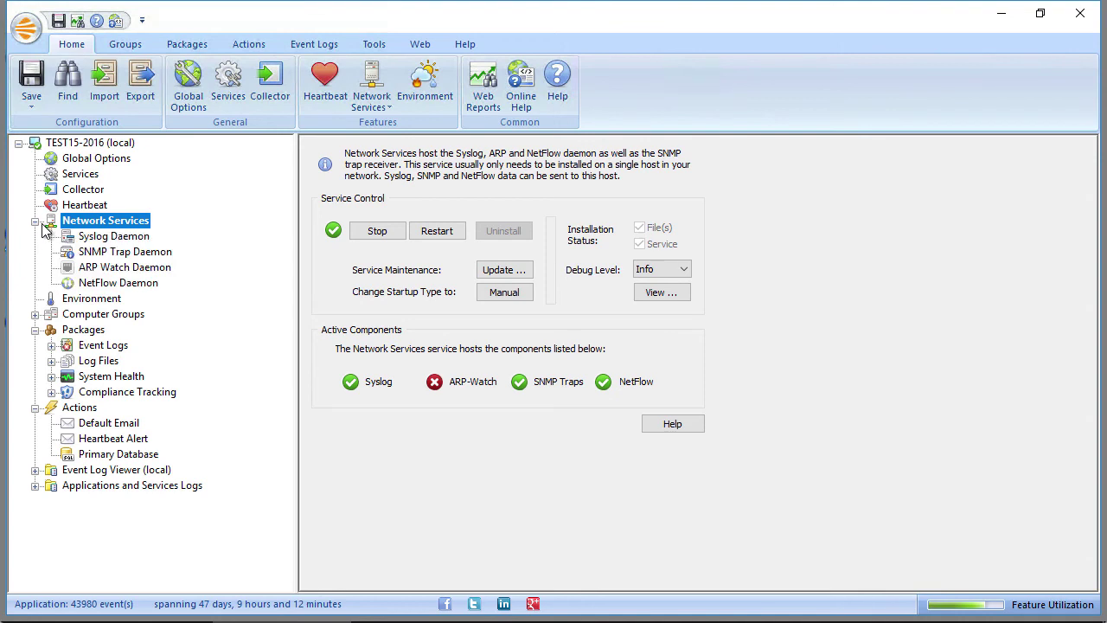
{"action": "left_click", "coordinate": [89, 237]}
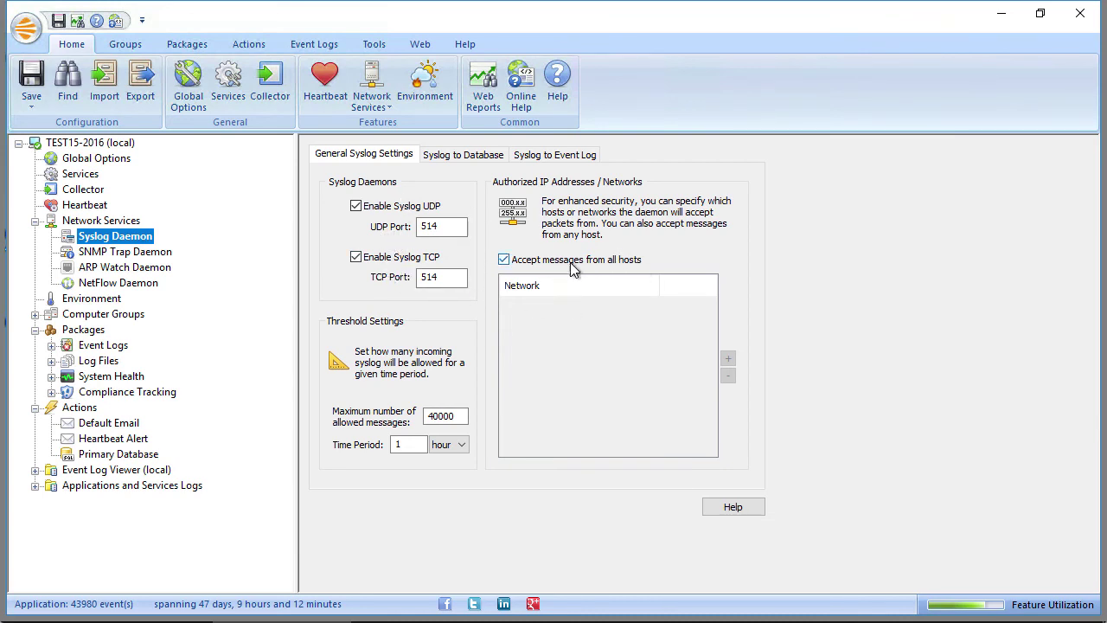
{"action": "left_click", "coordinate": [489, 155]}
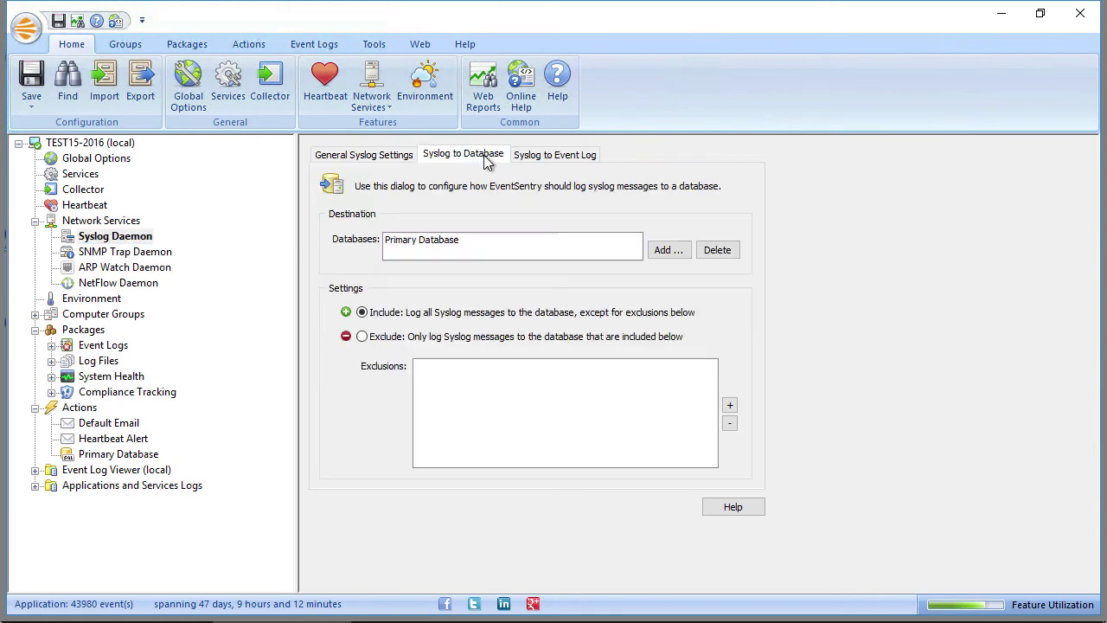
{"action": "left_click", "coordinate": [447, 239]}
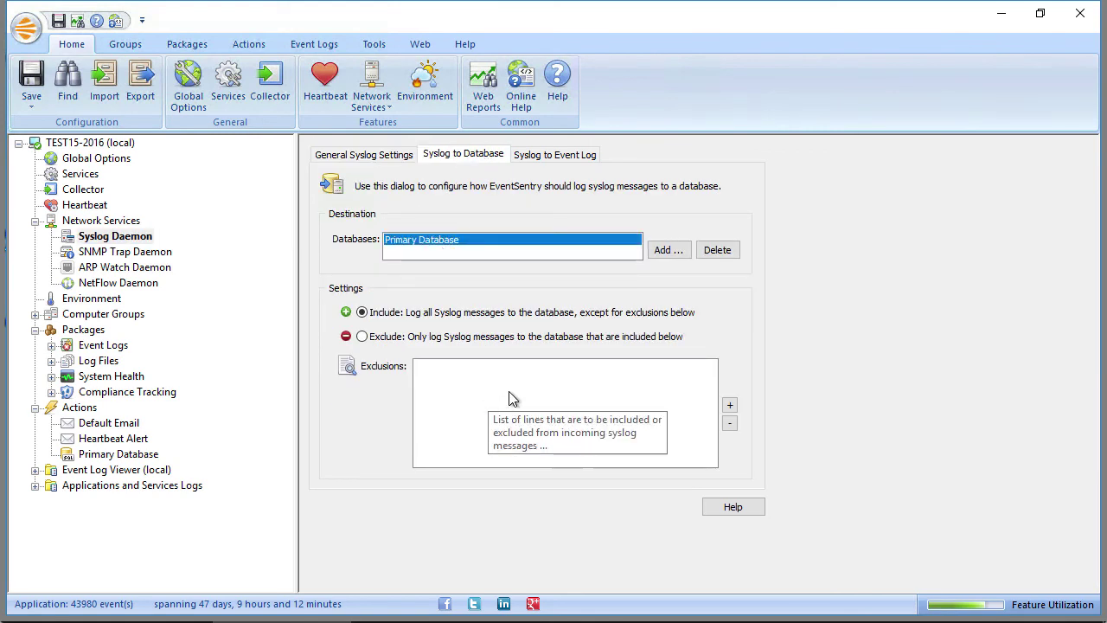
{"action": "left_click", "coordinate": [554, 155]}
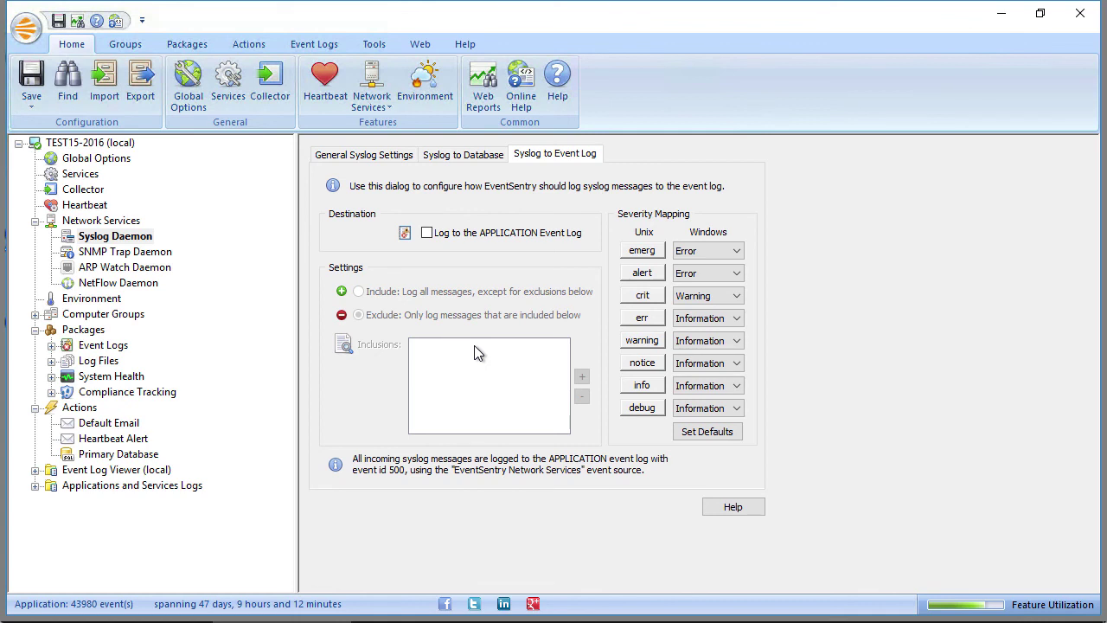
- Examine the SNMP Trap Daemon's general settings and its MIBs, communities and users
{"action": "left_click", "coordinate": [112, 253]}
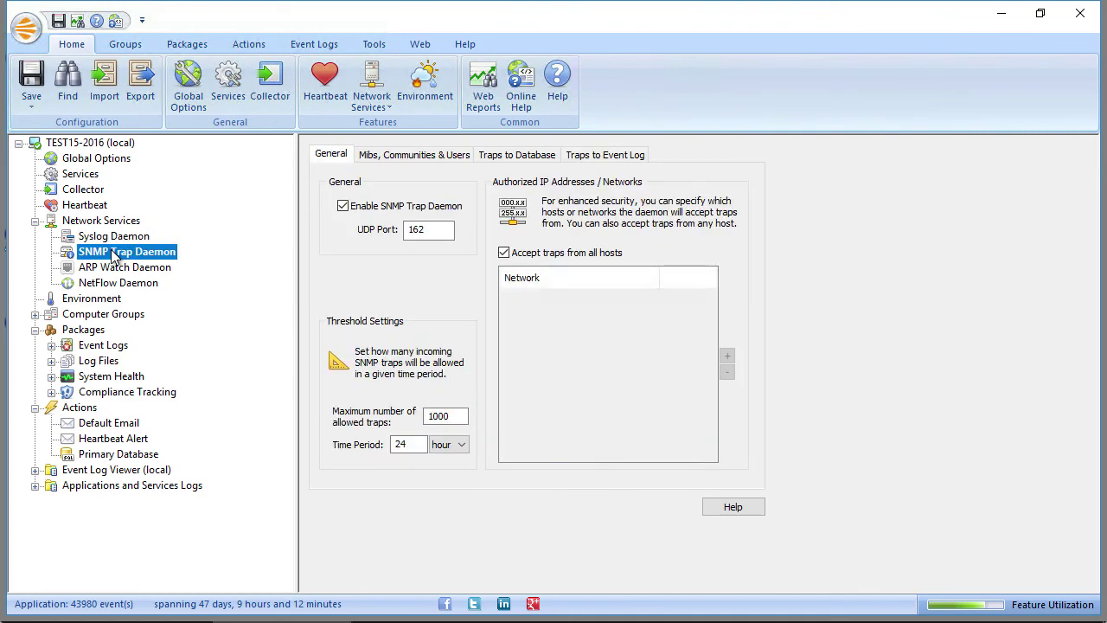
{"action": "left_click", "coordinate": [401, 161]}
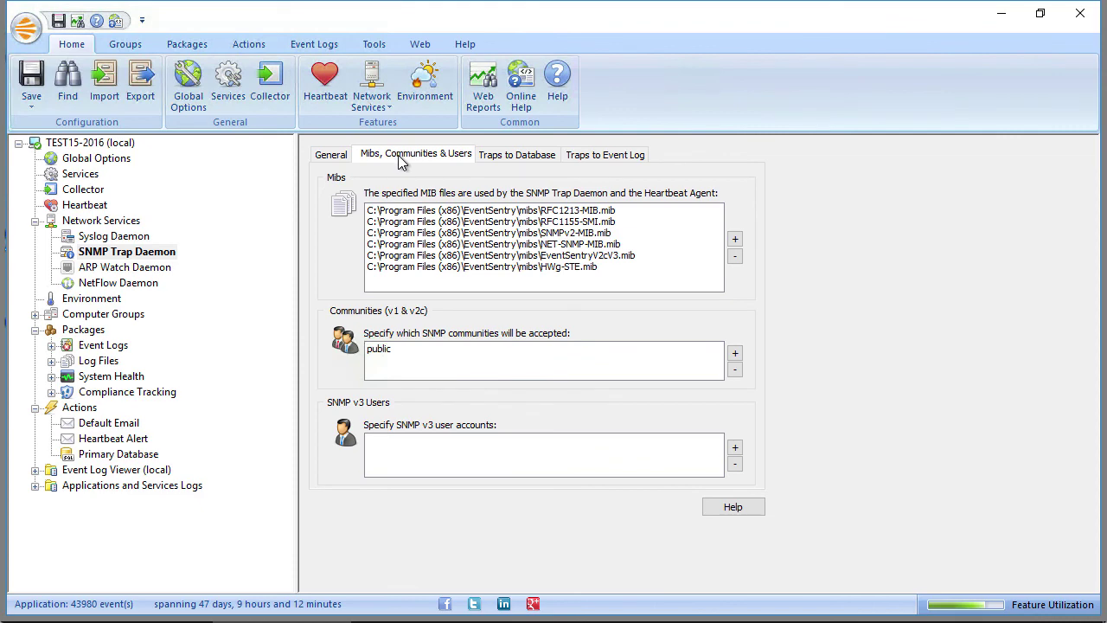
{"action": "left_click", "coordinate": [333, 156]}
- Examine the general settings of the ARP Watch and NetFlow daemons, and return to the TEST15-2016 (local) overview
{"action": "left_click", "coordinate": [125, 270]}
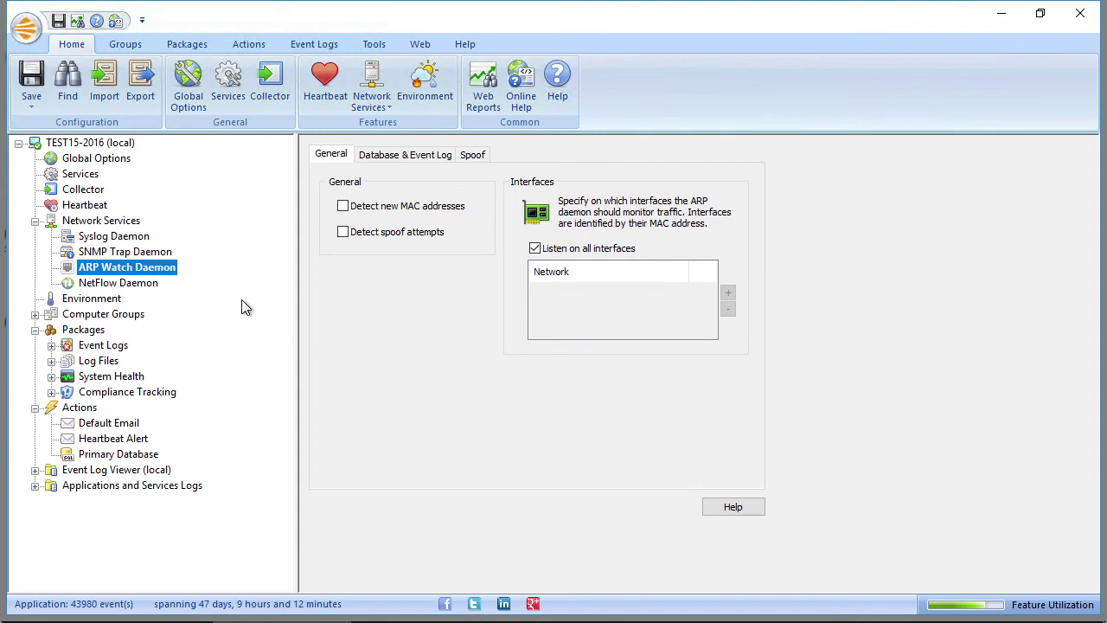
{"action": "left_click", "coordinate": [141, 287]}
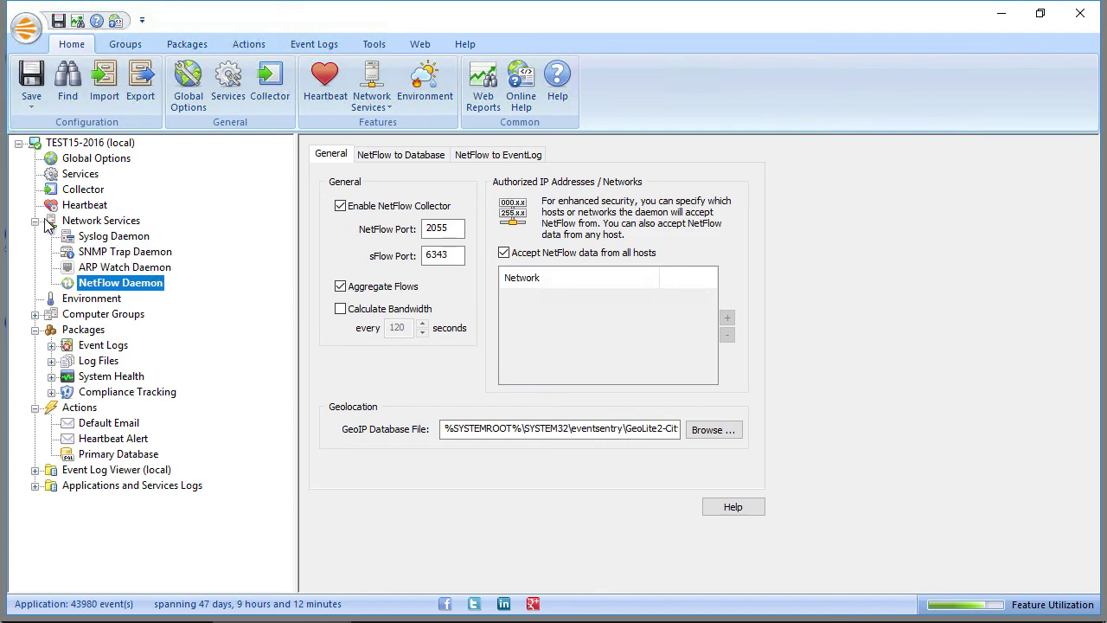
{"action": "left_click", "coordinate": [117, 143]}
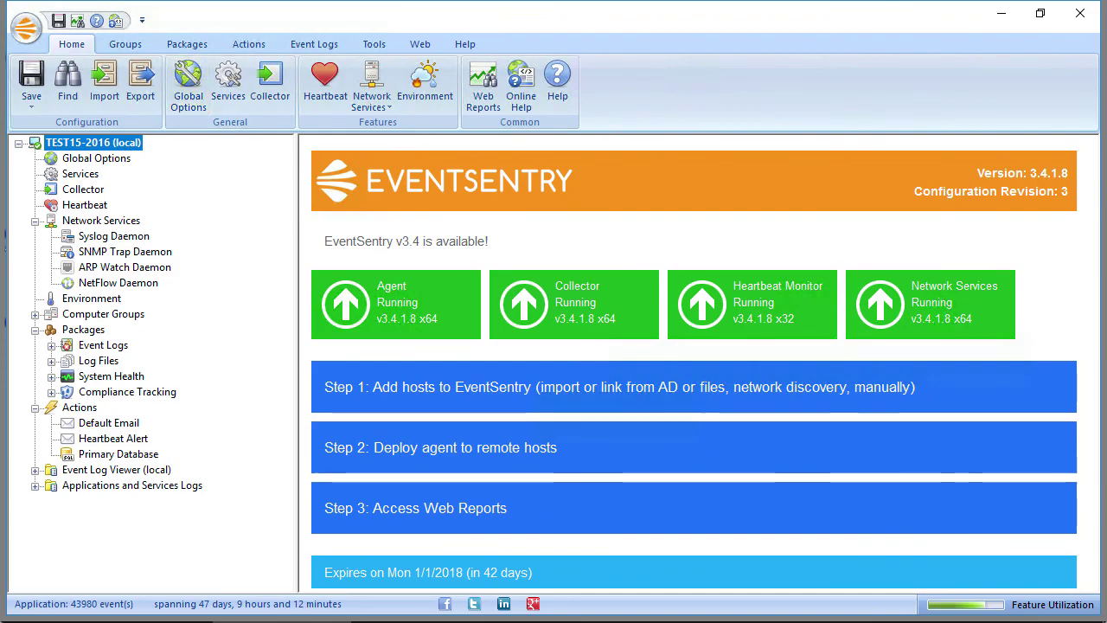